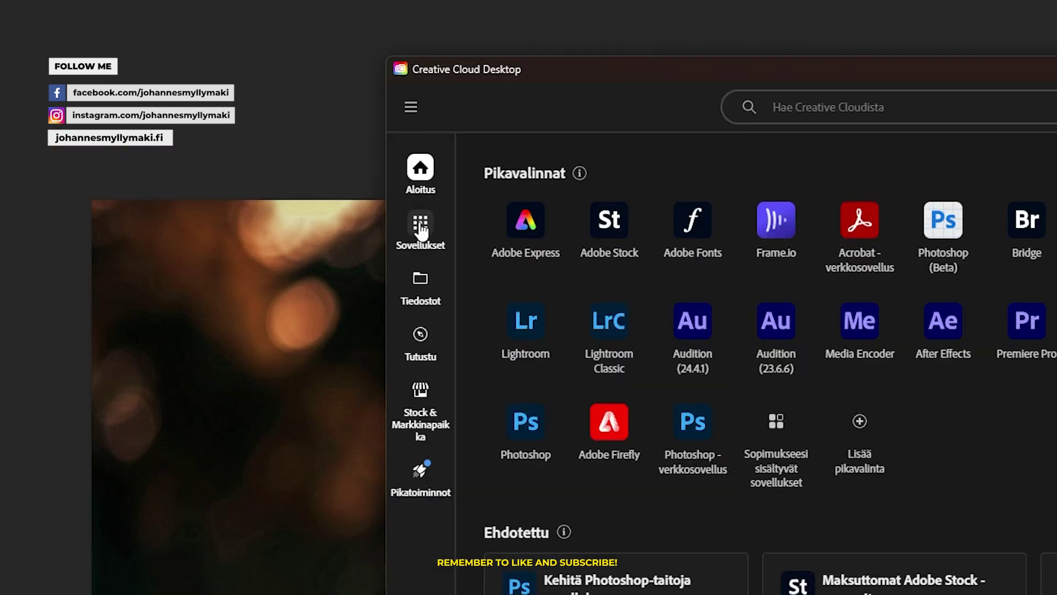
Launch Photoshop (Beta) from Creative Cloud's Beta apps list, opening the man-in-cap portrait.
{"action": "left_click", "coordinate": [420, 226]}
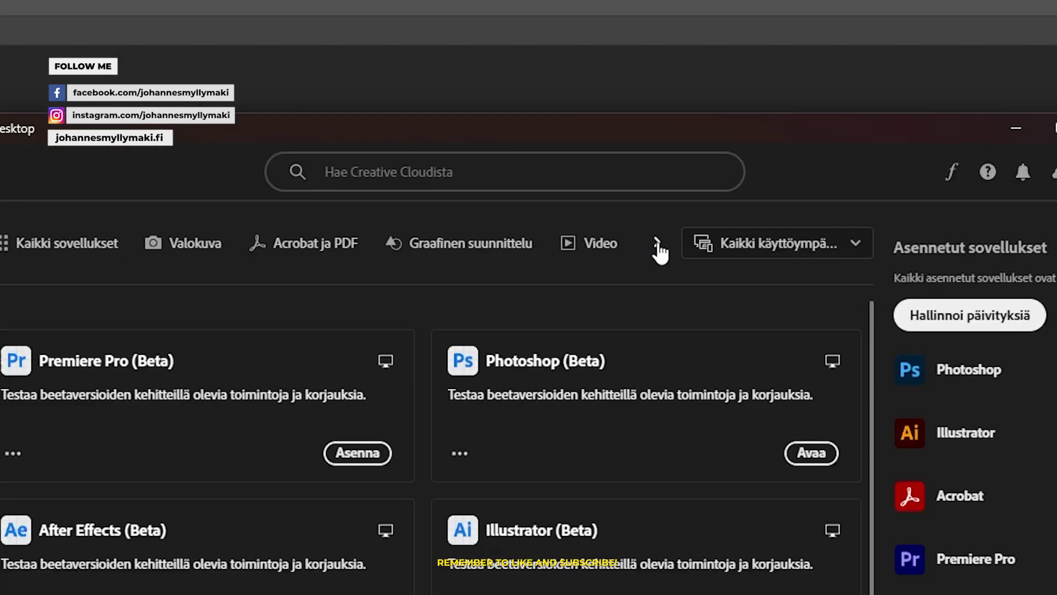
{"action": "left_click", "coordinate": [610, 108]}
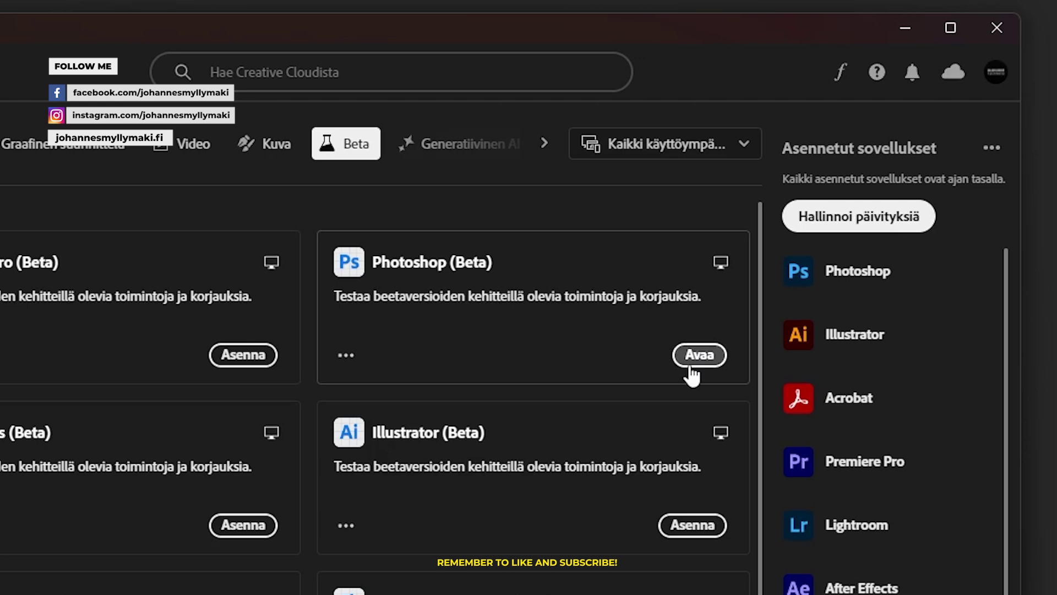
{"action": "left_click", "coordinate": [720, 355]}
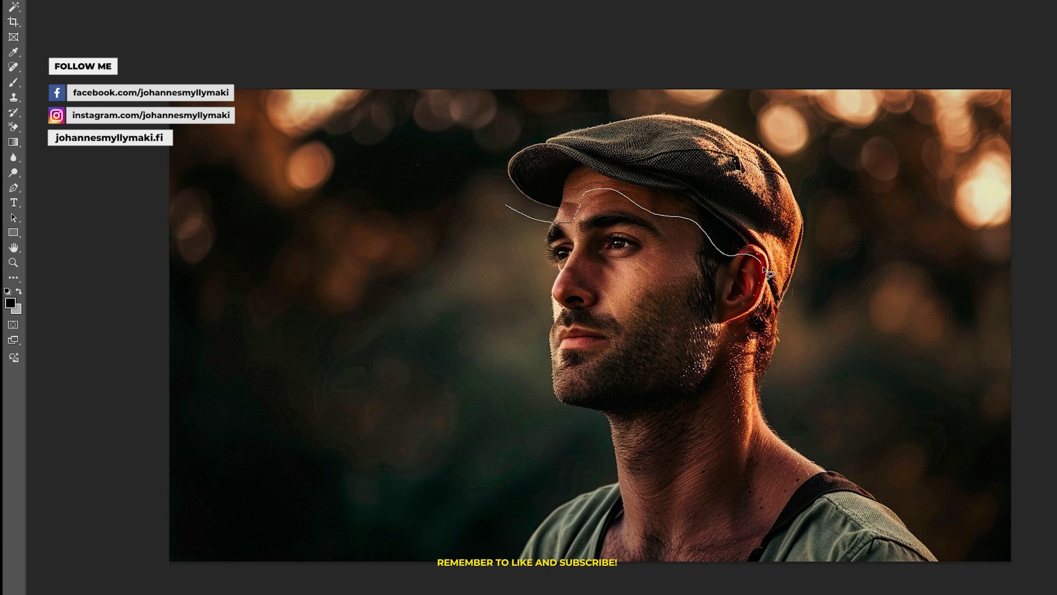
Lasso-select the man's flat cap and start a Generative Fill on it.
{"action": "mouse_move", "coordinate": [763, 259]}
{"action": "left_mouse_down"}
{"action": "mouse_move", "coordinate": [784, 314]}
{"action": "mouse_move", "coordinate": [817, 212]}
{"action": "mouse_move", "coordinate": [721, 116]}
{"action": "mouse_move", "coordinate": [567, 107]}
{"action": "mouse_move", "coordinate": [495, 165]}
{"action": "mouse_move", "coordinate": [498, 181]}
{"action": "left_mouse_up"}
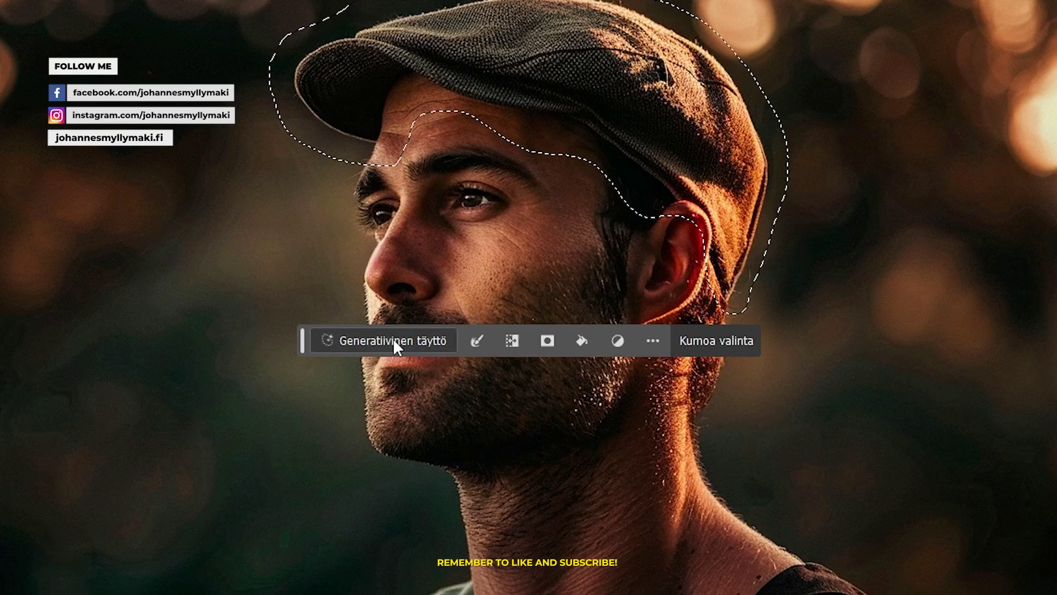
{"action": "left_click", "coordinate": [393, 347]}
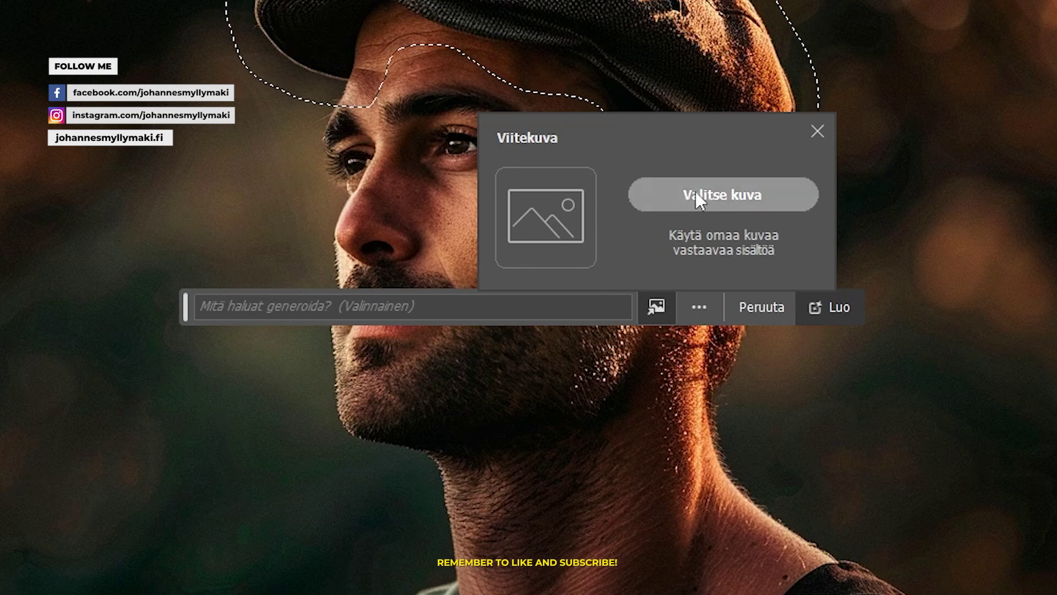
Load a reference image and generate a rainbow-striped cap in the selection.
{"action": "left_click", "coordinate": [725, 194]}
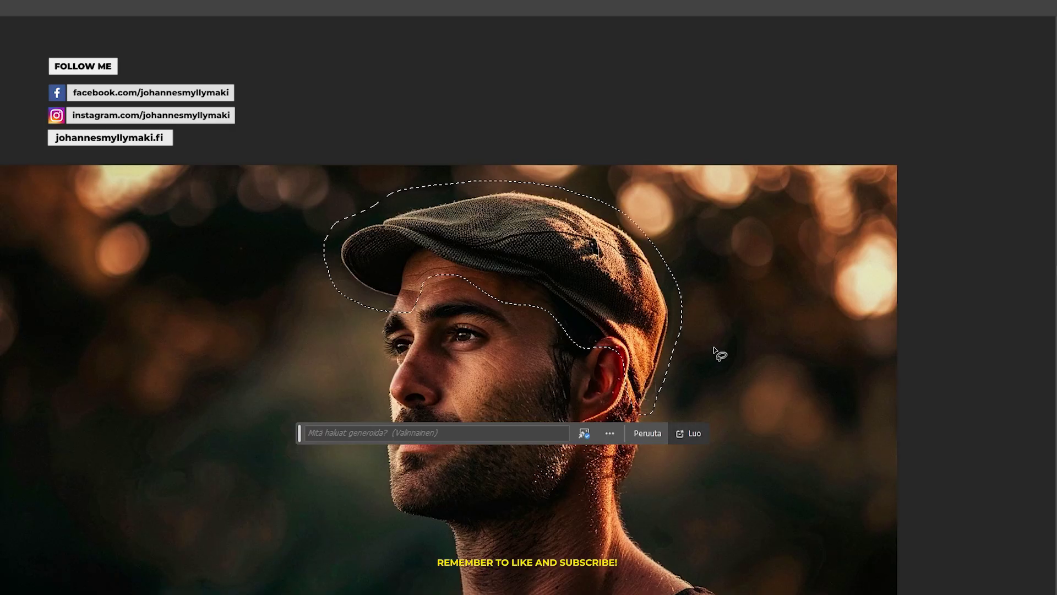
{"action": "left_click", "coordinate": [692, 433]}
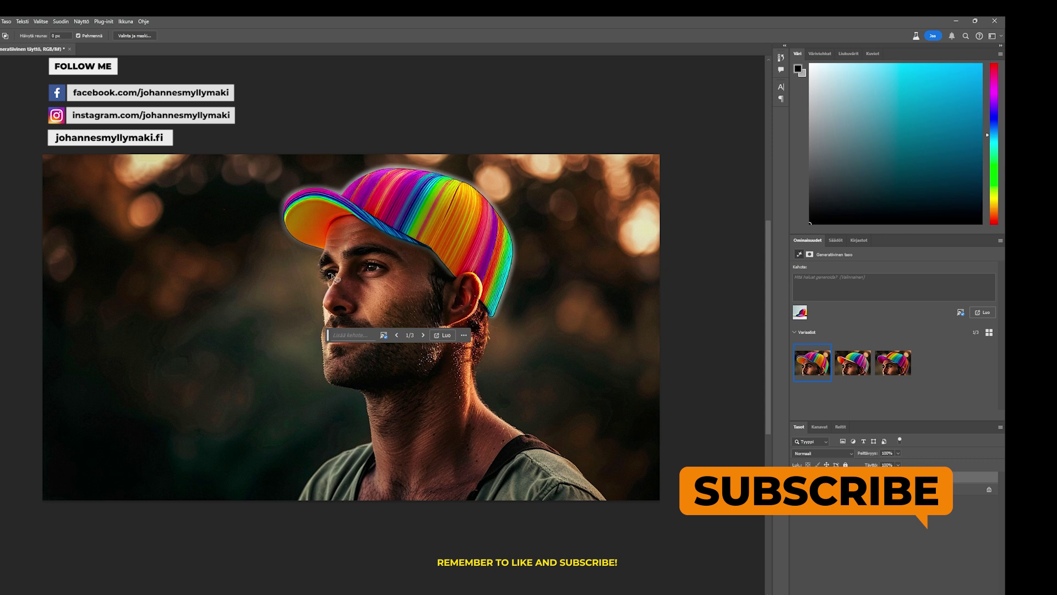
Preview the second and third rainbow cap variations.
{"action": "left_click", "coordinate": [855, 370]}
{"action": "left_click", "coordinate": [976, 399]}
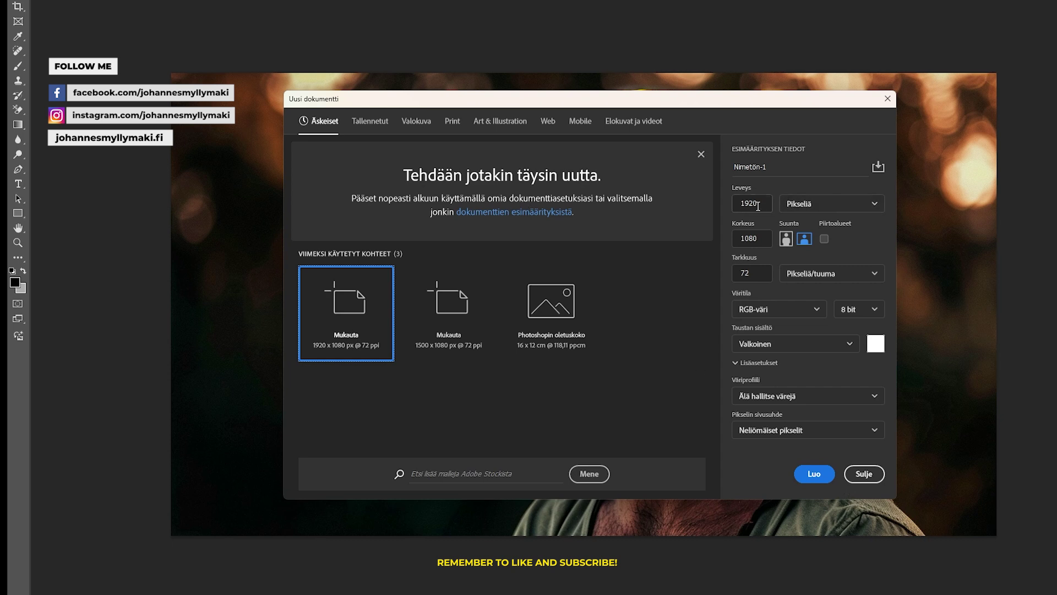
Create a blank 1920 × 1080 px, 72 ppi document.
{"action": "left_click", "coordinate": [758, 205]}
{"action": "key", "text": "Tab"}
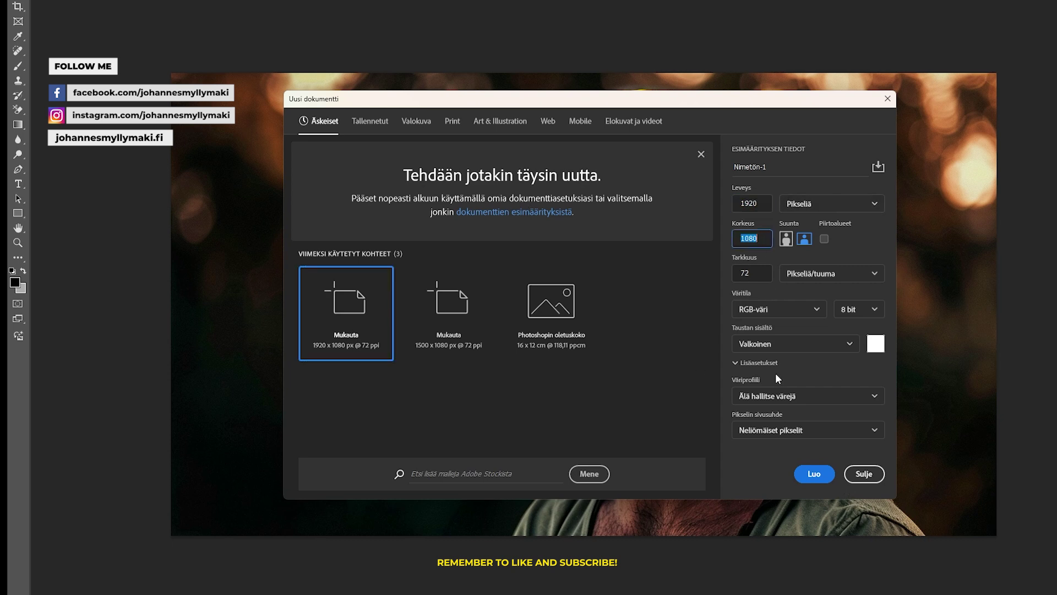
{"action": "key", "text": "Return"}
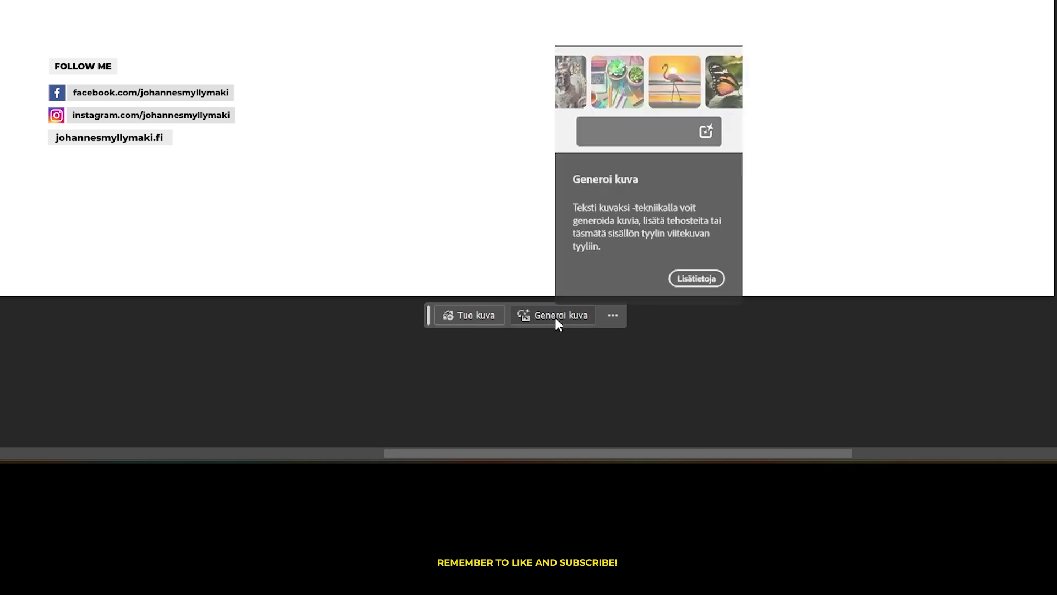
Open Generate Image and load the underwater pirate ship and sharks inspiration prompt.
{"action": "left_click", "coordinate": [557, 319]}
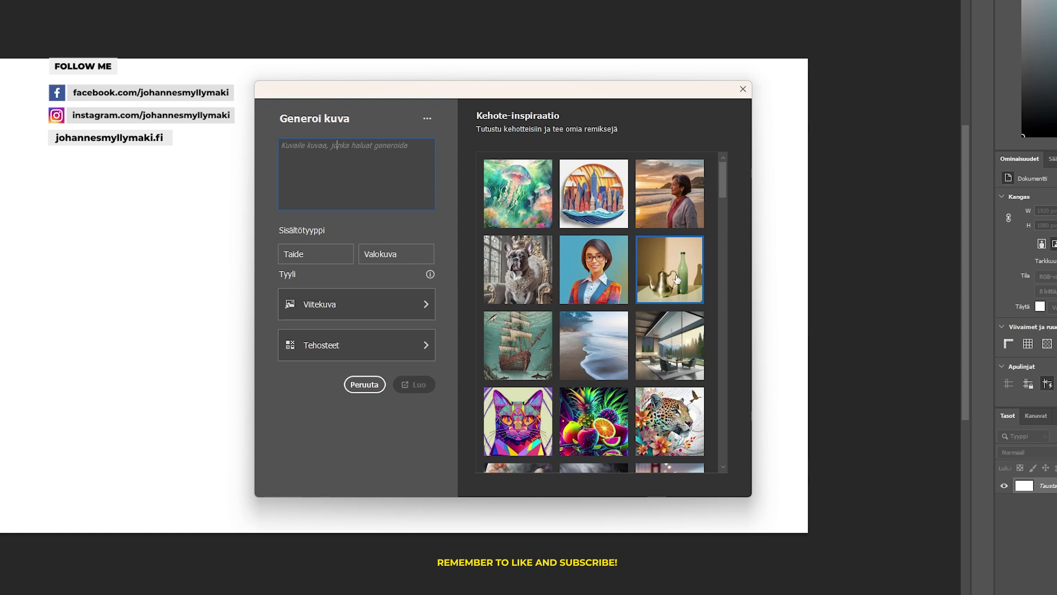
{"action": "scroll", "coordinate": [605, 275], "scroll_direction": "down", "scroll_amount": 3}
{"action": "scroll", "coordinate": [578, 319], "scroll_direction": "up", "scroll_amount": 3}
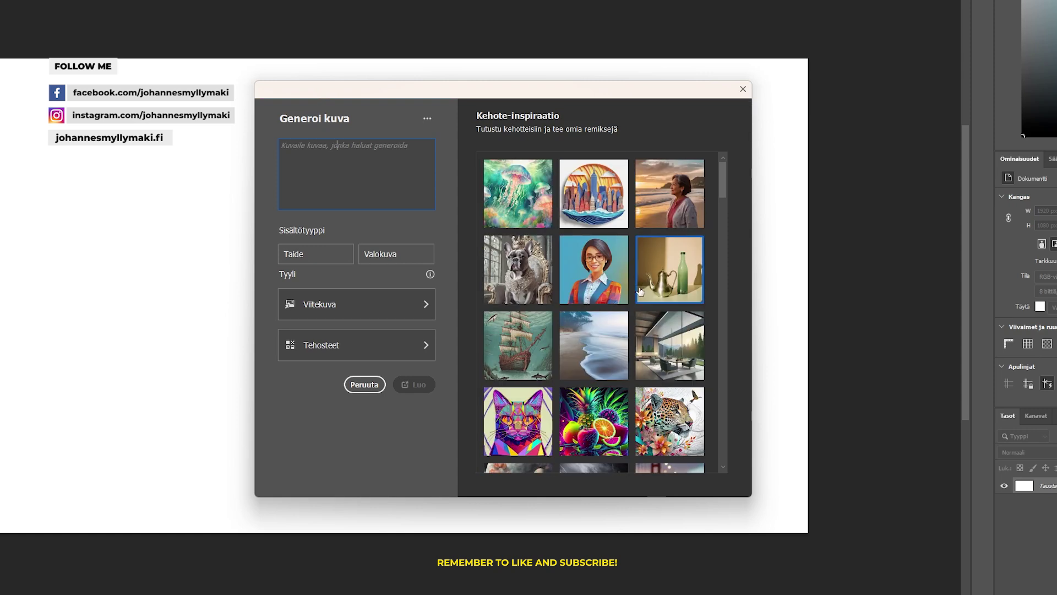
{"action": "left_click", "coordinate": [523, 355]}
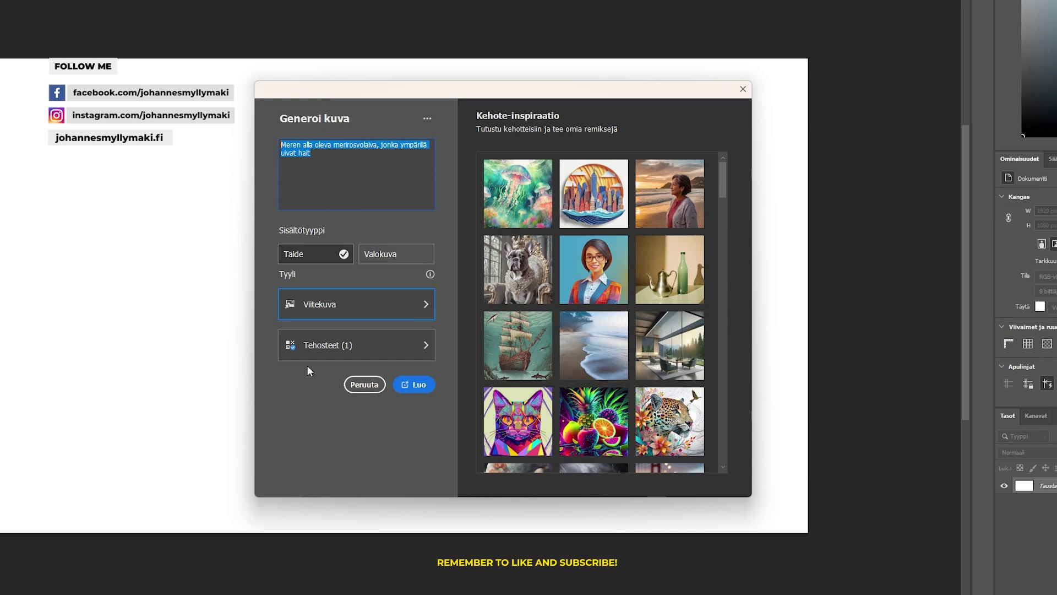
Check the Daguerreotype effect, browse effect categories, and generate the sepia pirate ship artwork.
{"action": "left_click", "coordinate": [370, 348]}
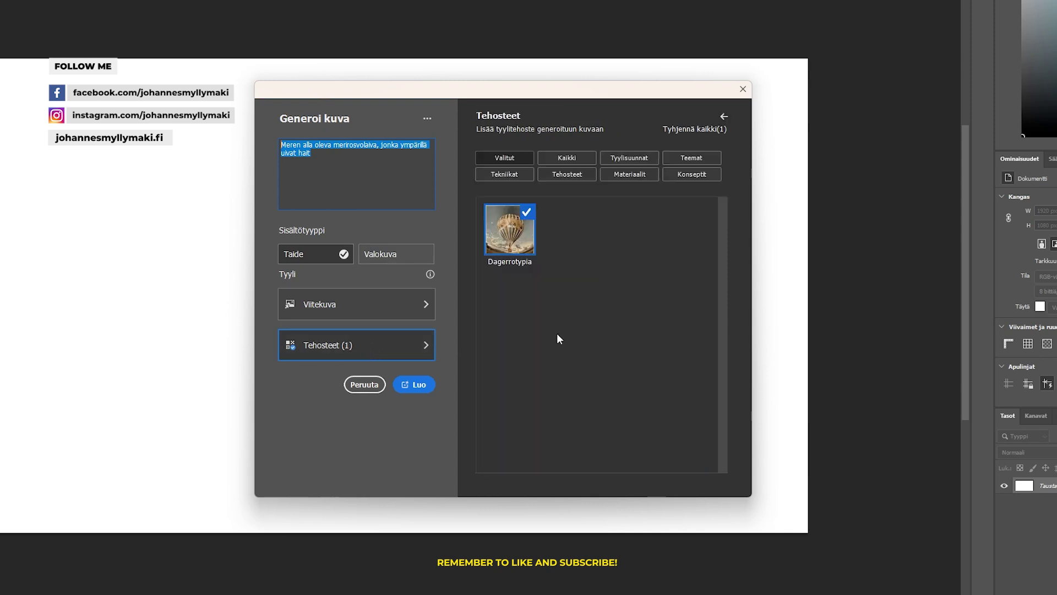
{"action": "left_click", "coordinate": [633, 158]}
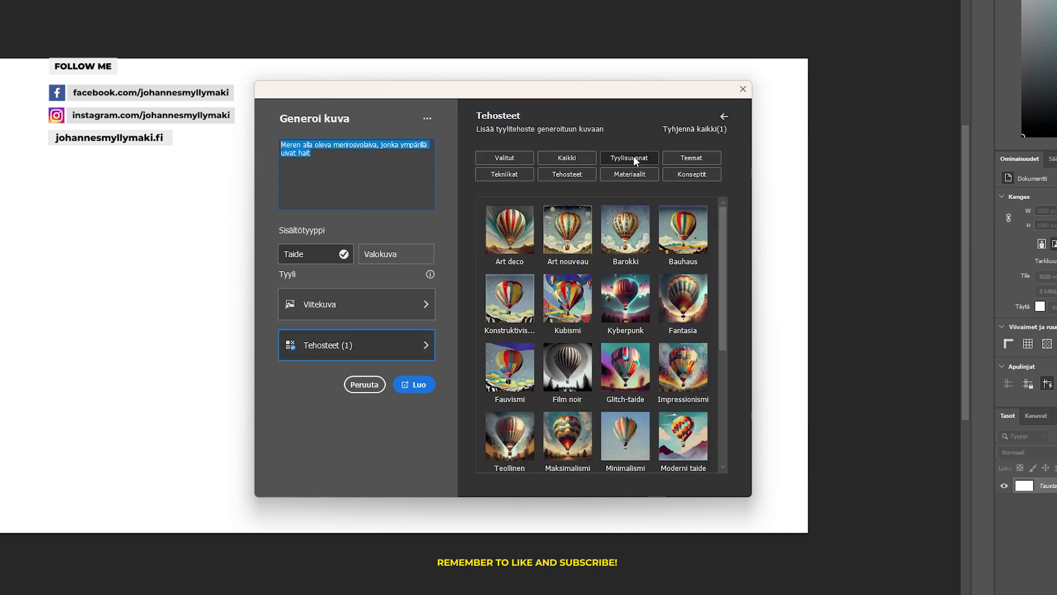
{"action": "left_click", "coordinate": [692, 175]}
{"action": "left_click", "coordinate": [505, 157]}
{"action": "left_click", "coordinate": [316, 194]}
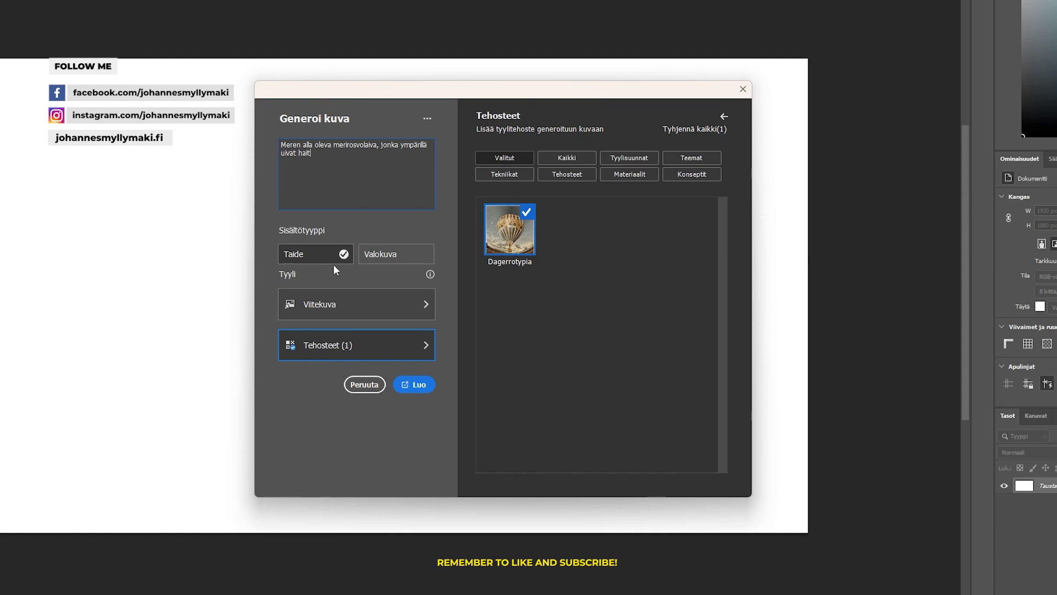
{"action": "left_click", "coordinate": [416, 386]}
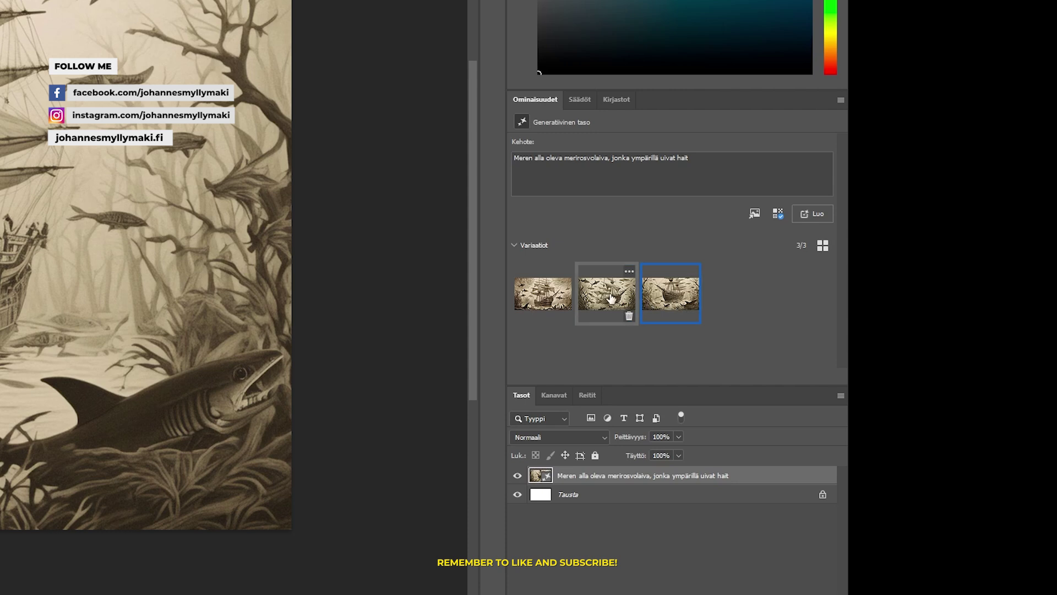
Add Art nouveau and Bioluminescence effects and regenerate the pirate ship as teal variations.
{"action": "left_click", "coordinate": [607, 300]}
{"action": "left_click", "coordinate": [848, 348]}
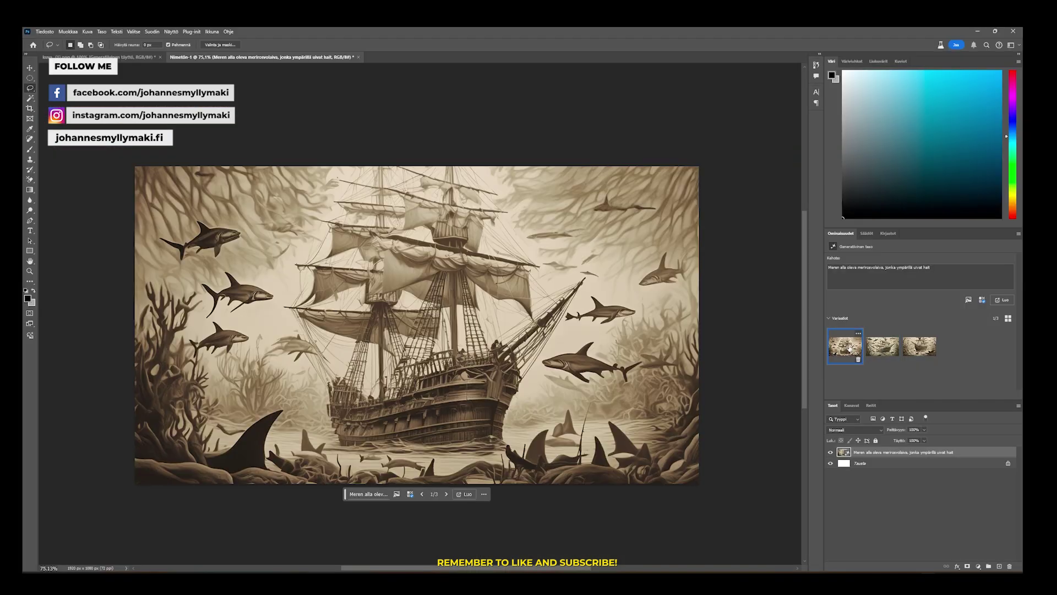
{"action": "left_click", "coordinate": [409, 494]}
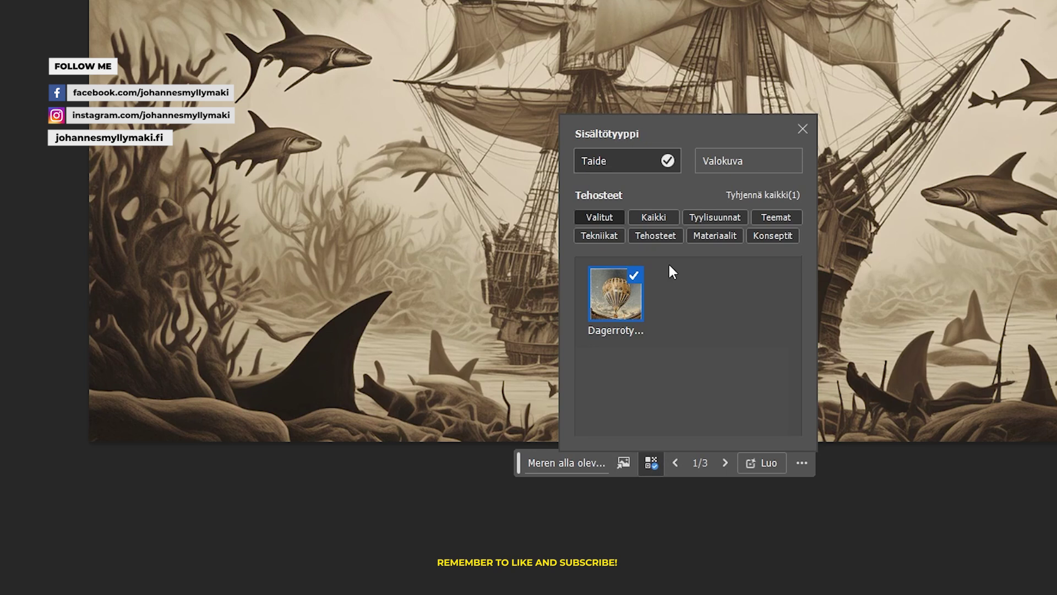
{"action": "left_click", "coordinate": [652, 239]}
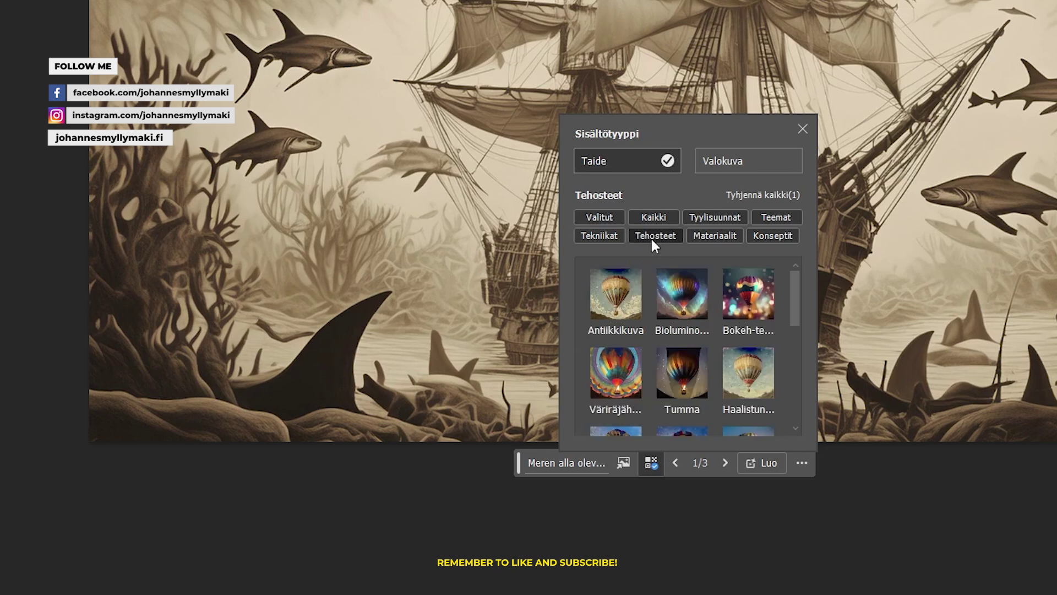
{"action": "left_click", "coordinate": [682, 300]}
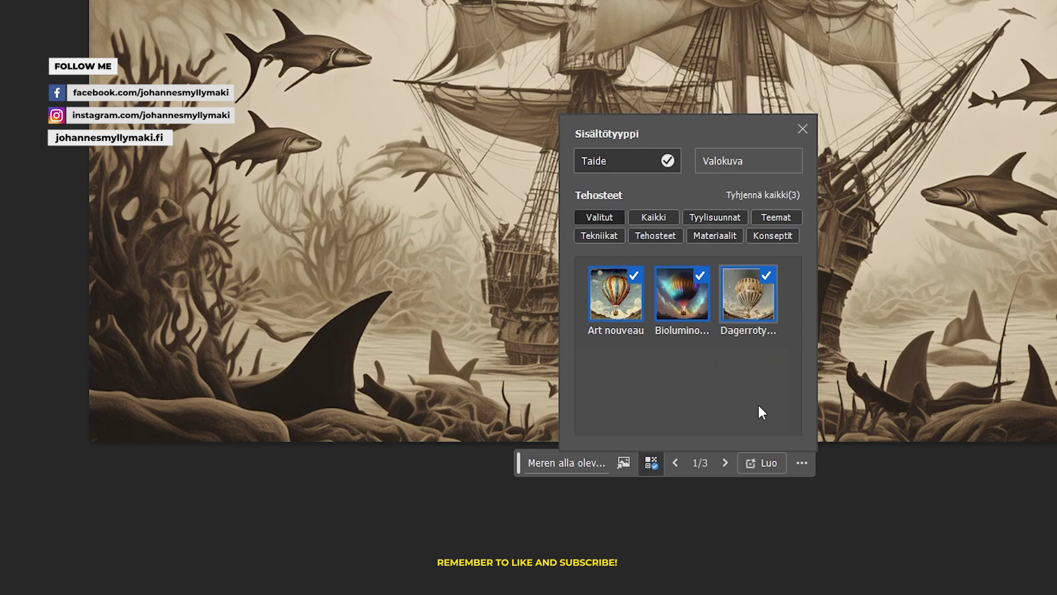
{"action": "left_click", "coordinate": [765, 462]}
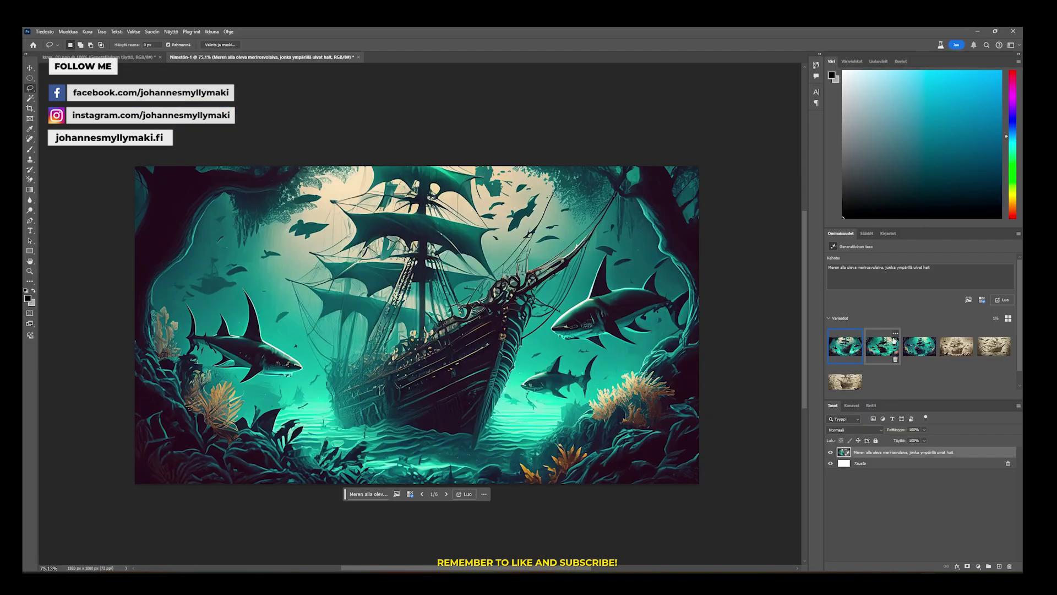
Generate similar images from the first teal variation and show the second new shark scene.
{"action": "left_click_drag", "start_coordinate": [936, 267], "coordinate": [788, 355]}
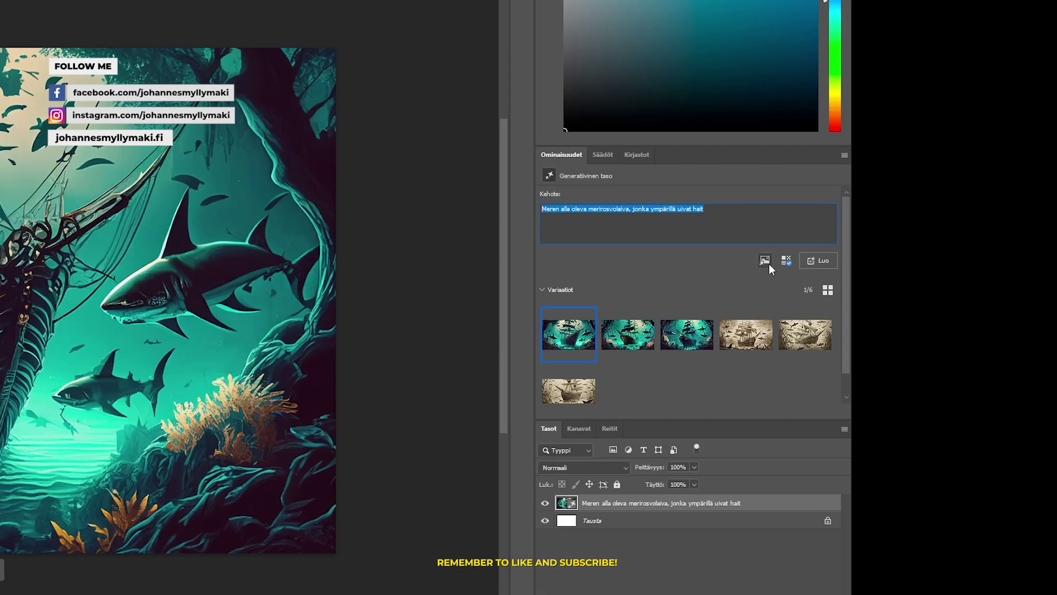
{"action": "left_click", "coordinate": [785, 260]}
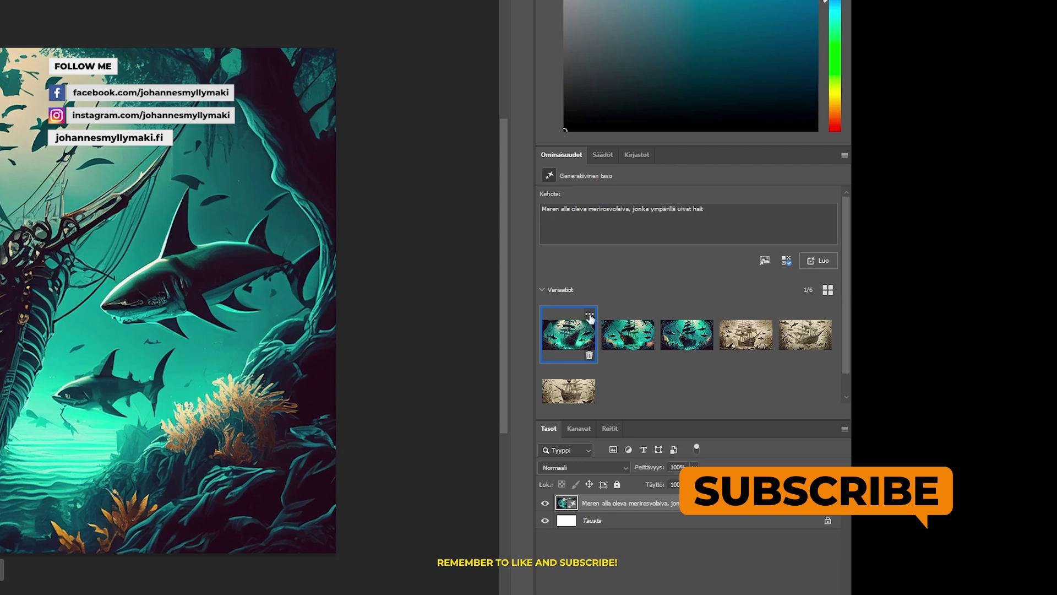
{"action": "left_click", "coordinate": [590, 316]}
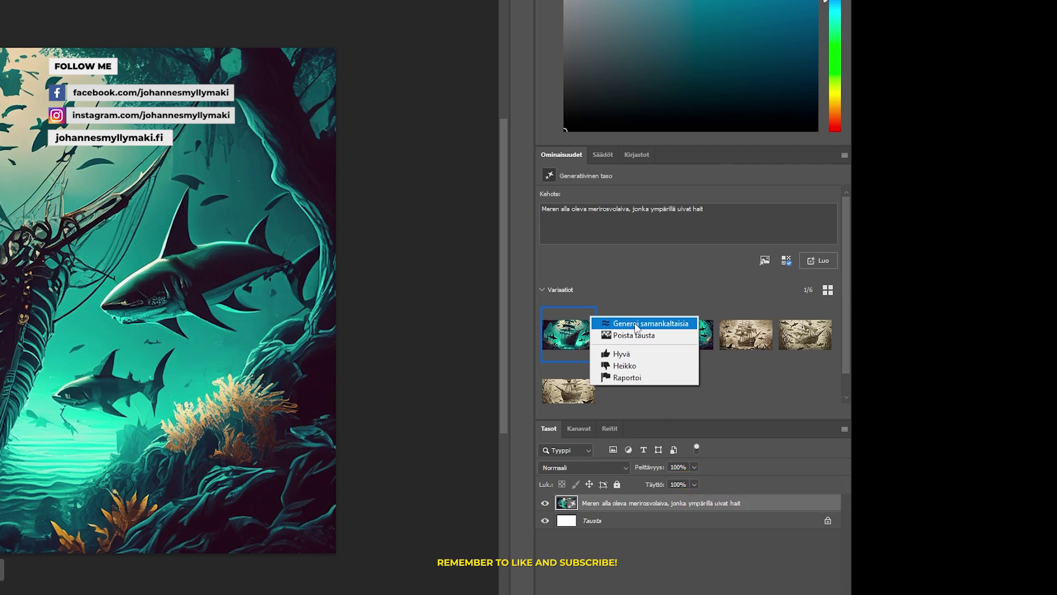
{"action": "left_click", "coordinate": [636, 326]}
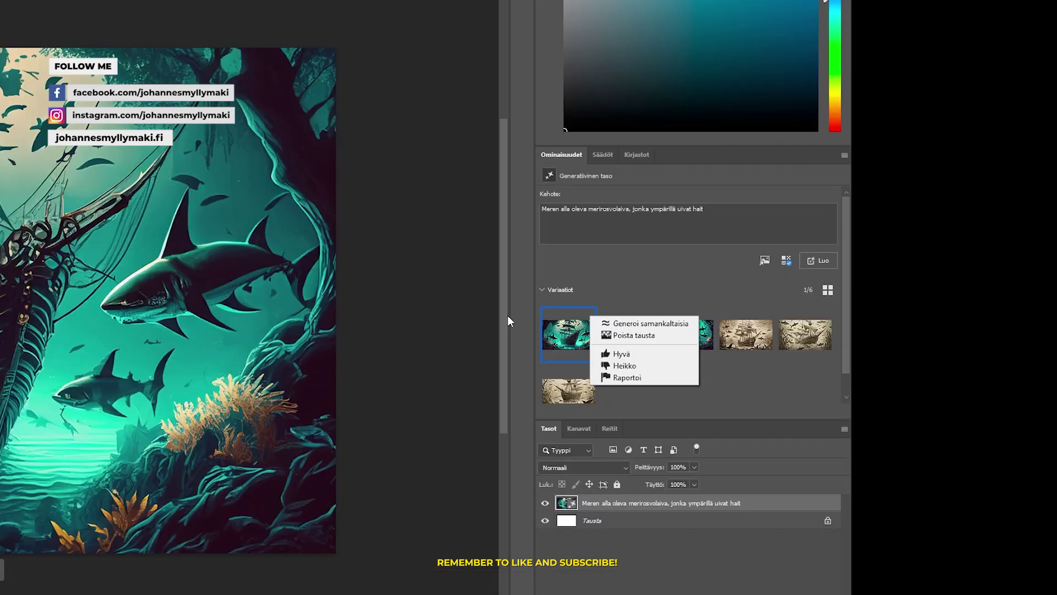
{"action": "left_click", "coordinate": [643, 324]}
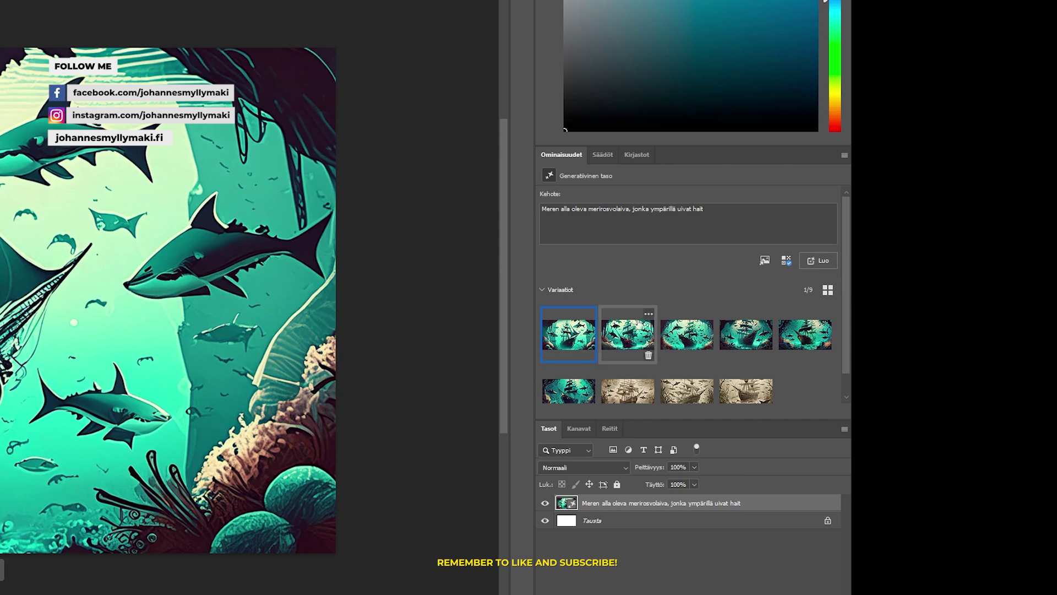
{"action": "left_click", "coordinate": [630, 334]}
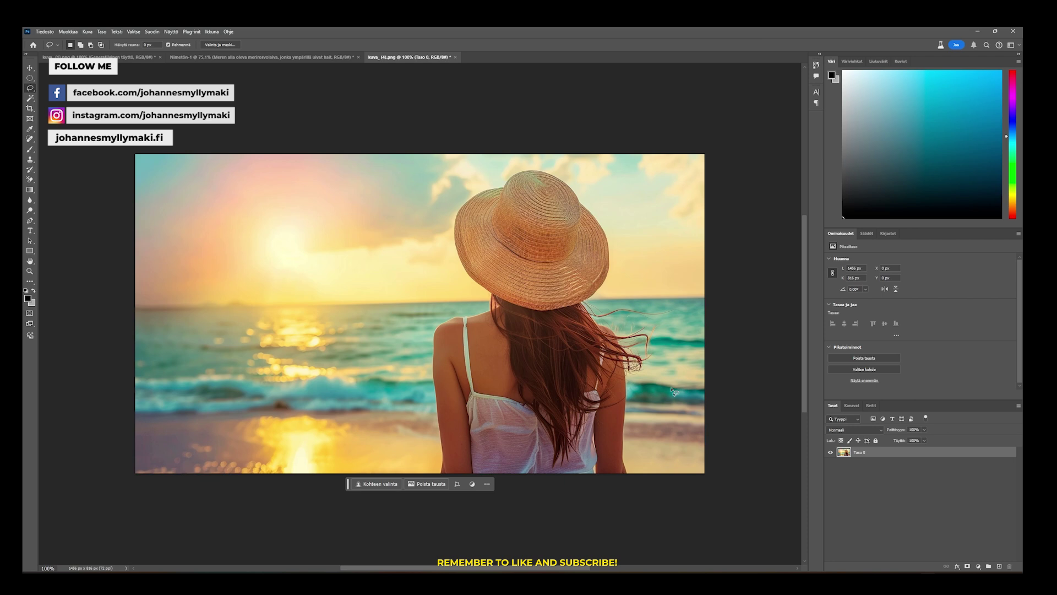
Scroll to the beach photo and remove the background behind the woman in the straw hat.
{"action": "scroll", "coordinate": [673, 391], "scroll_direction": "right", "scroll_amount": 2}
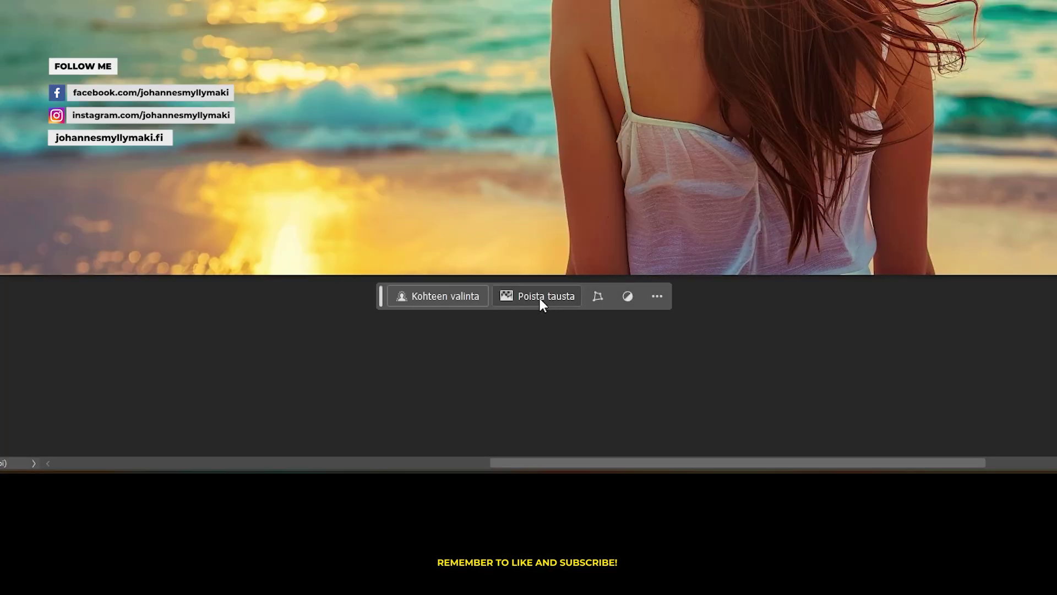
{"action": "left_click", "coordinate": [540, 298]}
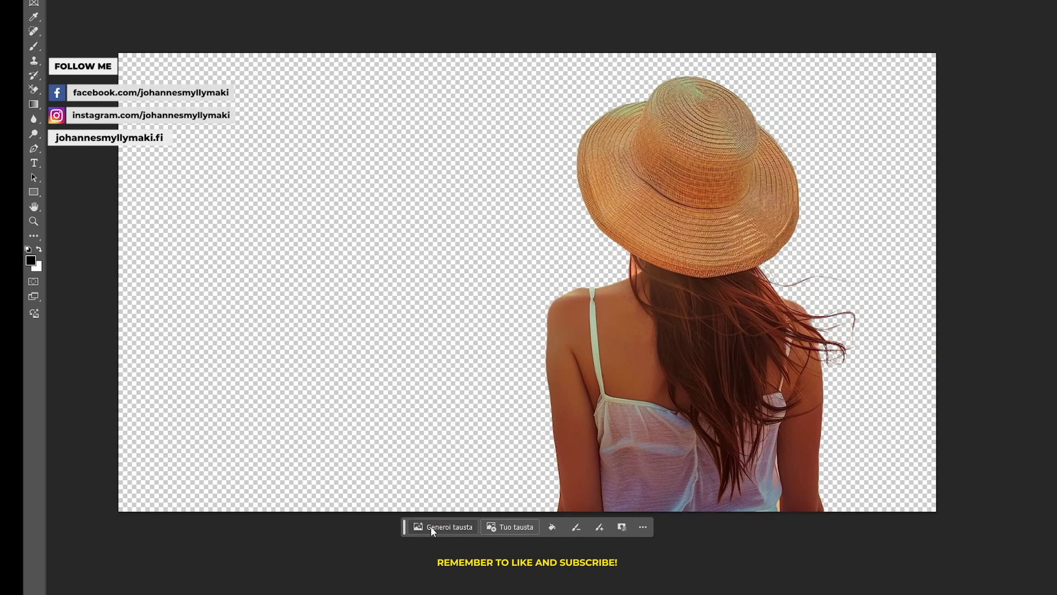
Generate a 'city street sunset' background behind the woman in the straw hat.
{"action": "left_click", "coordinate": [447, 528]}
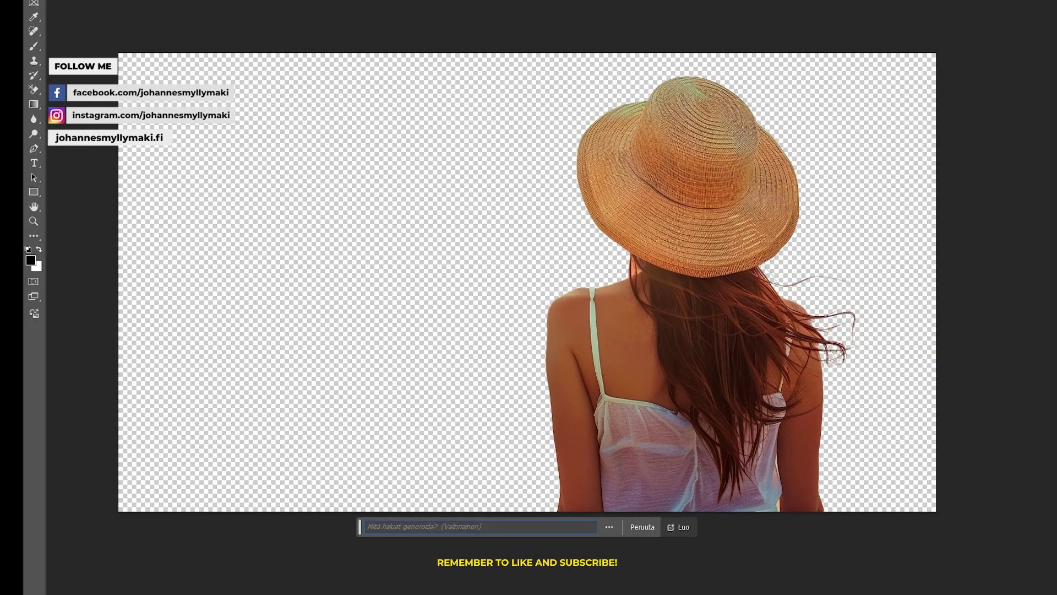
{"action": "type", "text": "city street "}
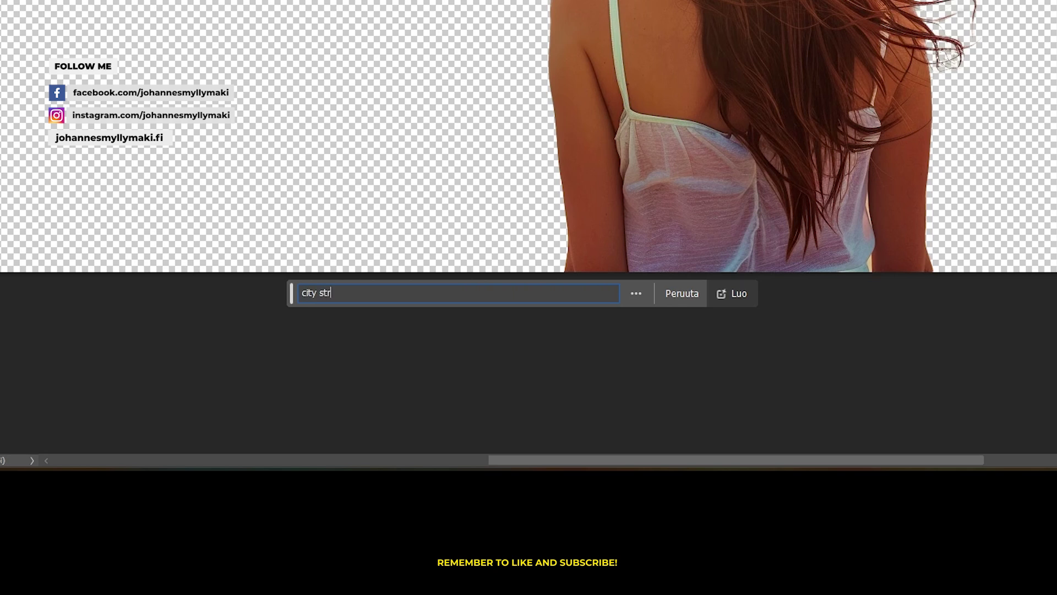
{"action": "type", "text": "sunset"}
{"action": "left_click", "coordinate": [738, 296]}
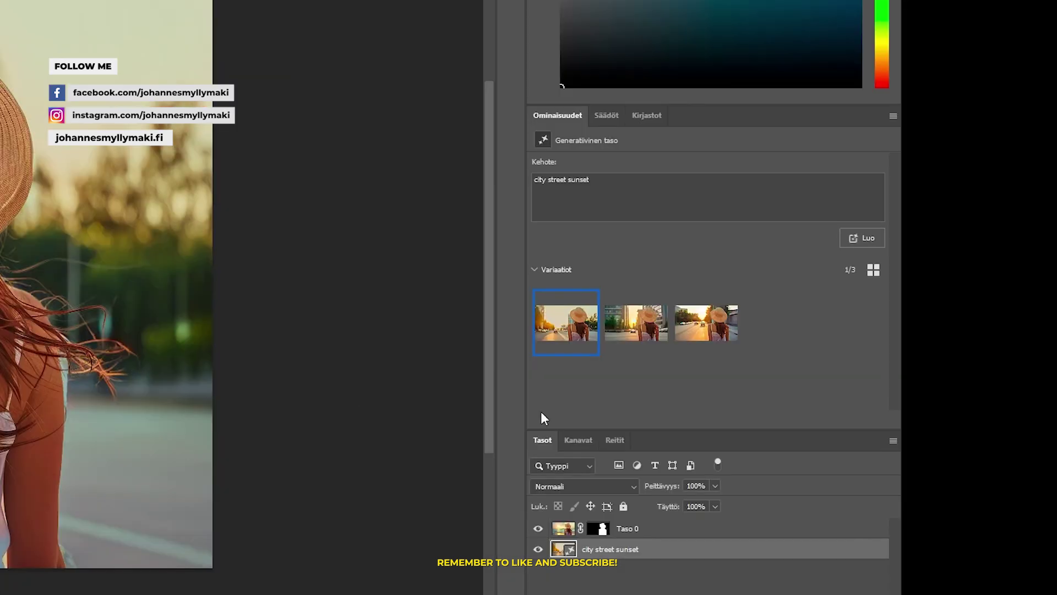
Preview the second and third city street variations, then return to the first.
{"action": "left_click", "coordinate": [636, 335]}
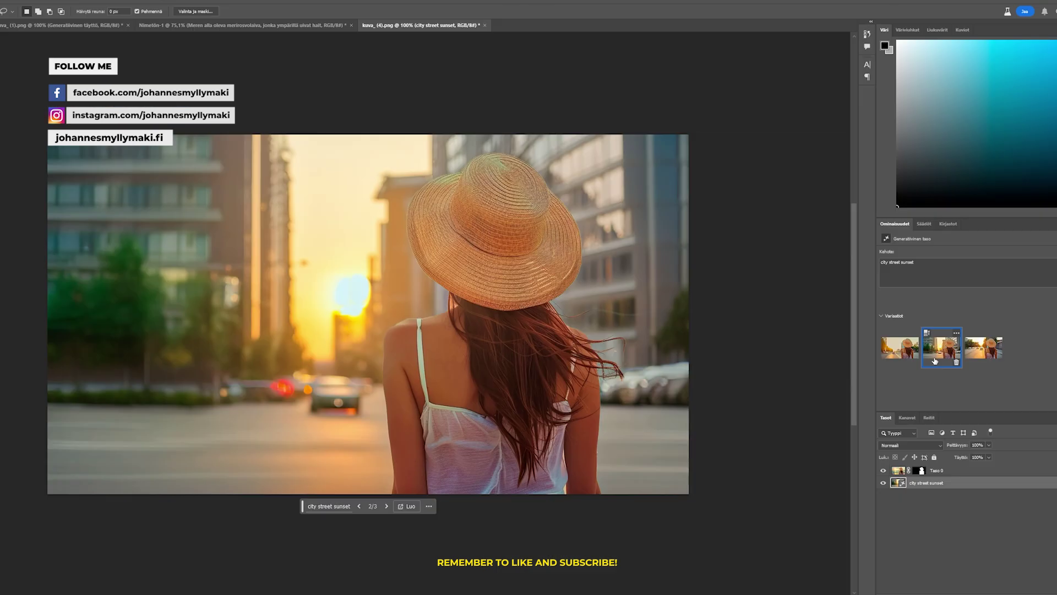
{"action": "left_click", "coordinate": [987, 352]}
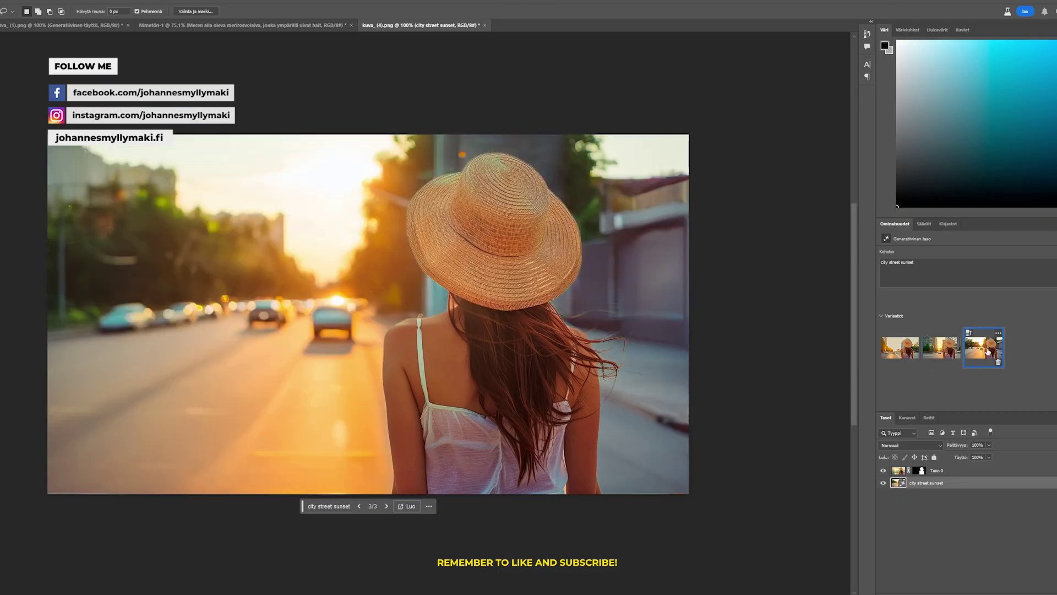
{"action": "left_click", "coordinate": [900, 348]}
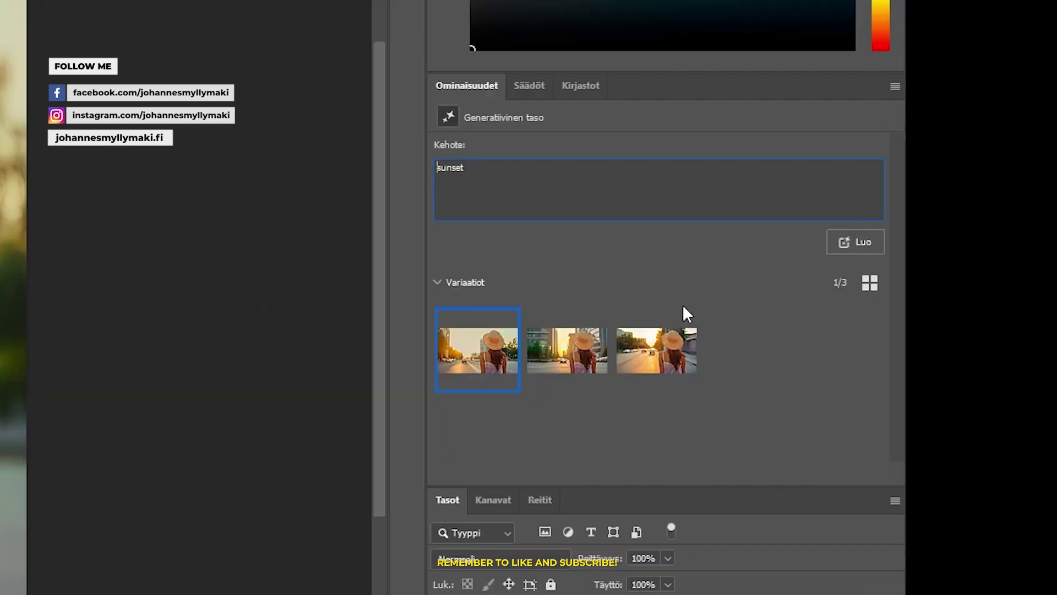
Generate 'forest sunset' backgrounds and preview the second and third variations.
{"action": "type", "text": "forest"}
{"action": "left_click", "coordinate": [854, 243]}
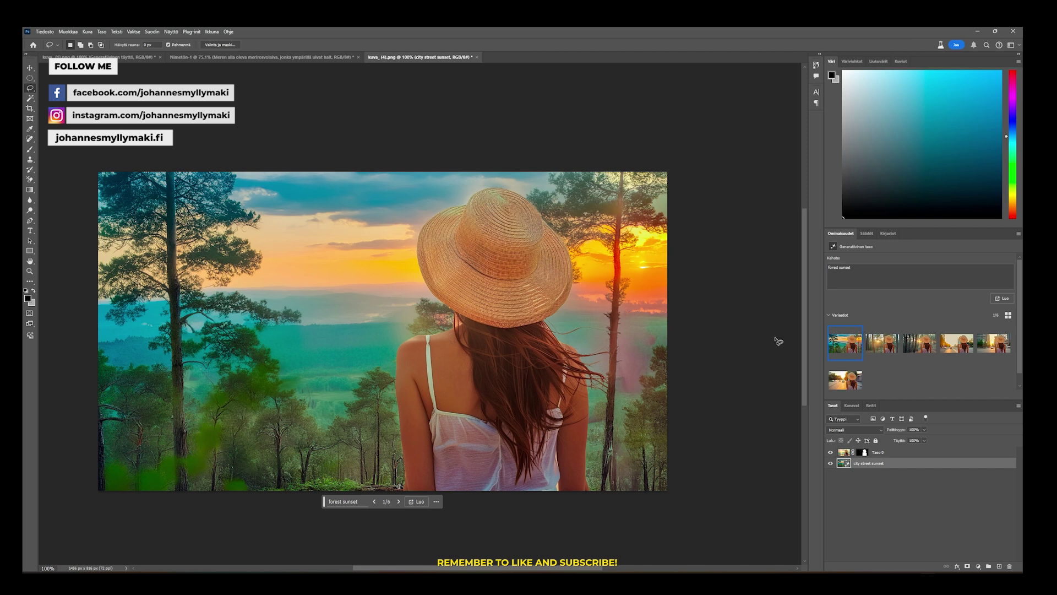
{"action": "left_click", "coordinate": [886, 345]}
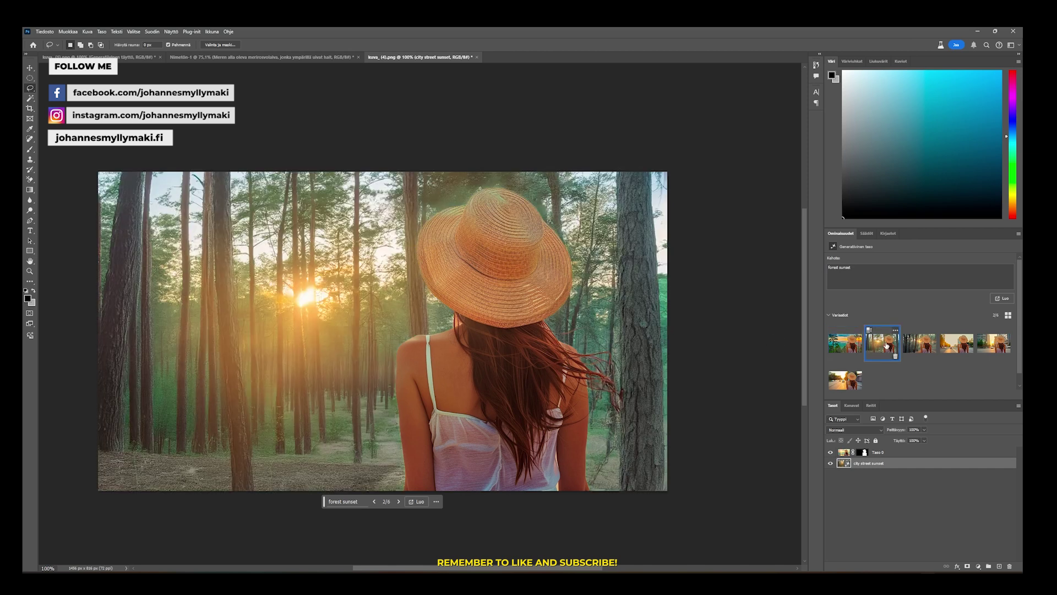
{"action": "left_click", "coordinate": [921, 346]}
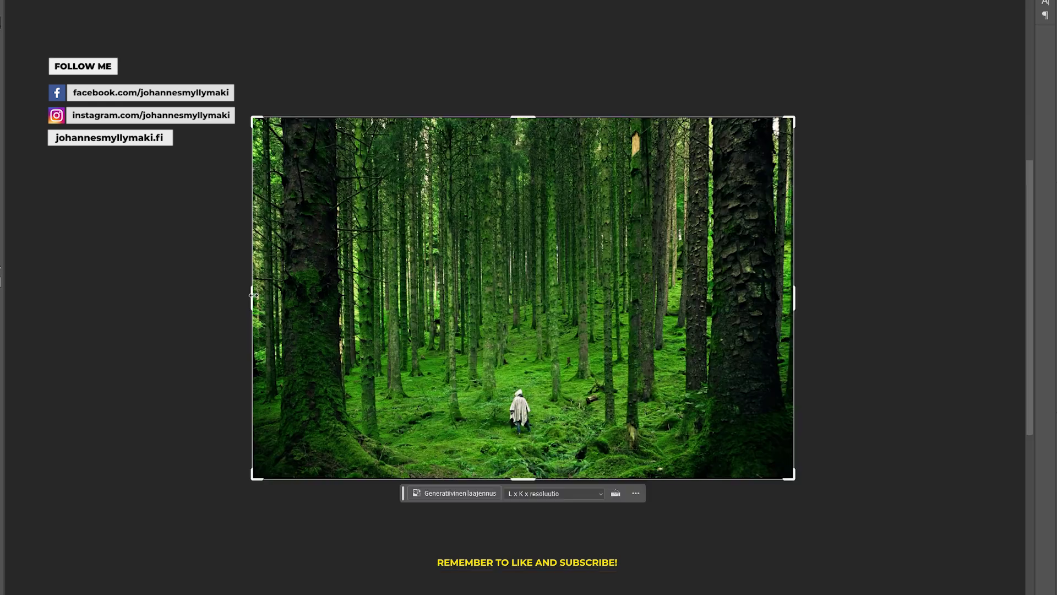
Drag the crop beyond every edge of the forest photo and fill it with Generative Expand.
{"action": "left_click_drag", "start_coordinate": [234, 300], "coordinate": [177, 312]}
{"action": "left_click_drag", "start_coordinate": [824, 298], "coordinate": [858, 291]}
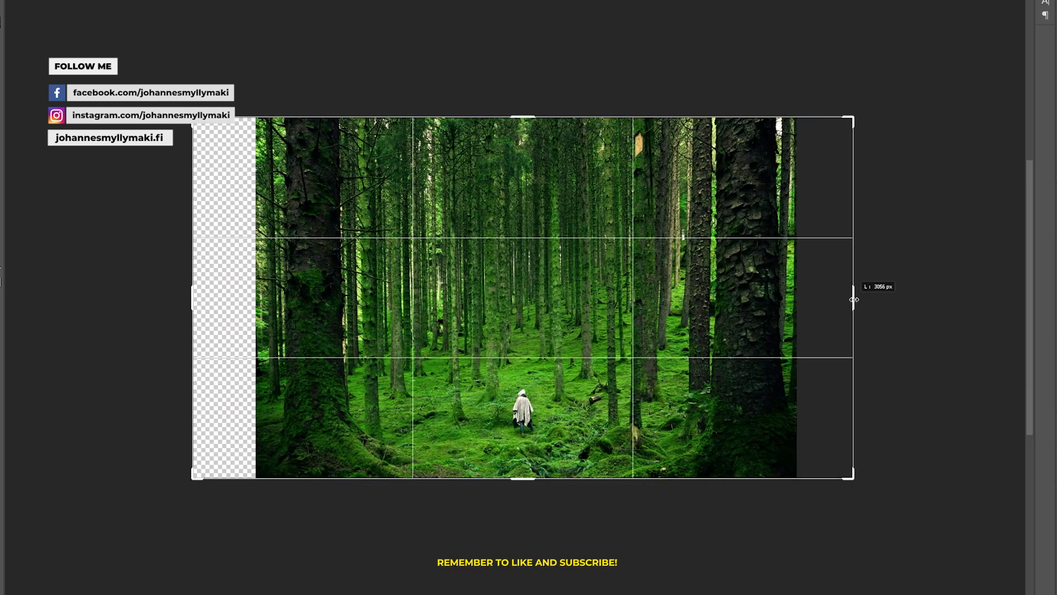
{"action": "left_click_drag", "start_coordinate": [522, 117], "coordinate": [512, 104]}
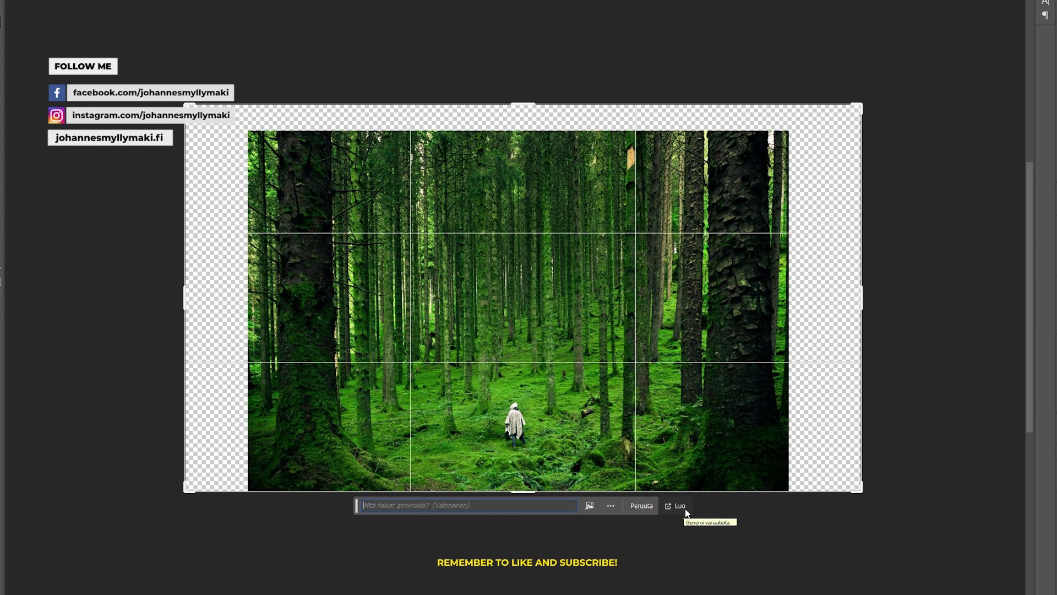
{"action": "left_click", "coordinate": [681, 507]}
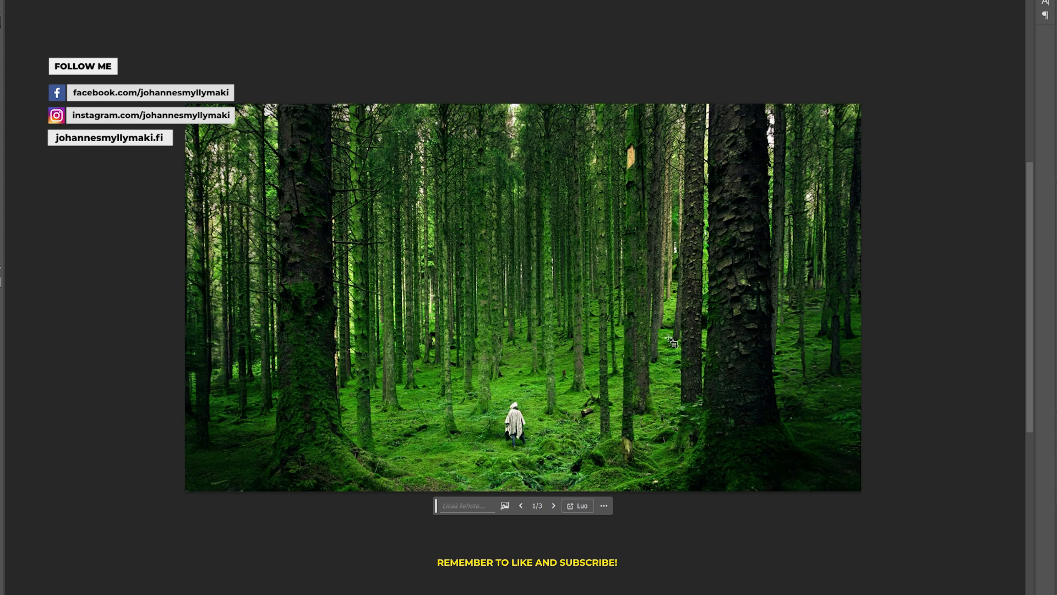
{"action": "scroll", "coordinate": [673, 342], "scroll_direction": "up", "scroll_amount": 3}
{"action": "scroll", "coordinate": [673, 342], "scroll_direction": "up", "scroll_amount": 3}
{"action": "scroll", "coordinate": [673, 343], "scroll_direction": "up", "scroll_amount": 3}
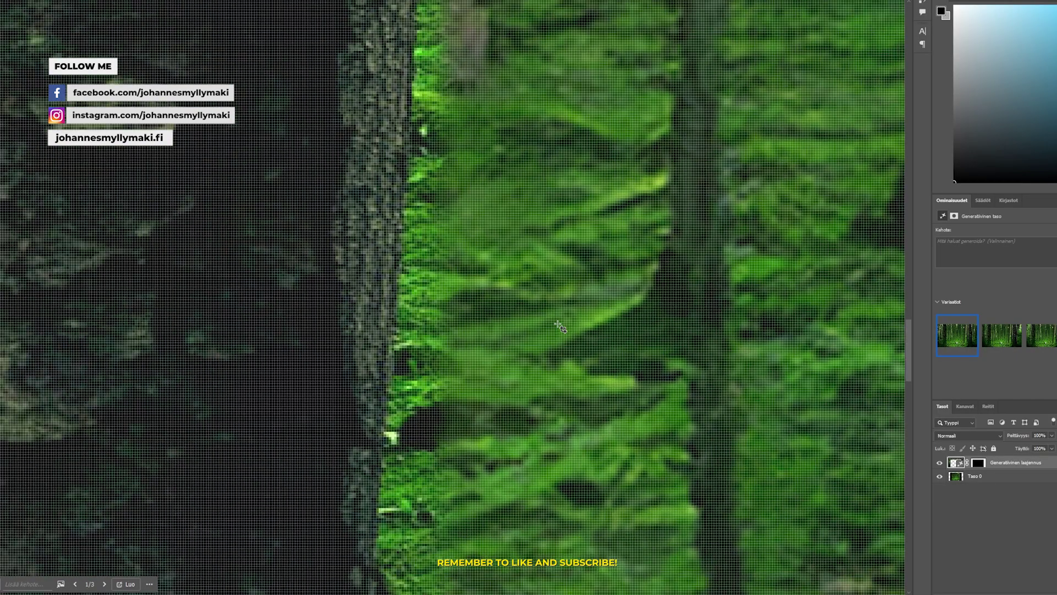
{"action": "scroll", "coordinate": [559, 326], "scroll_direction": "down", "scroll_amount": 2}
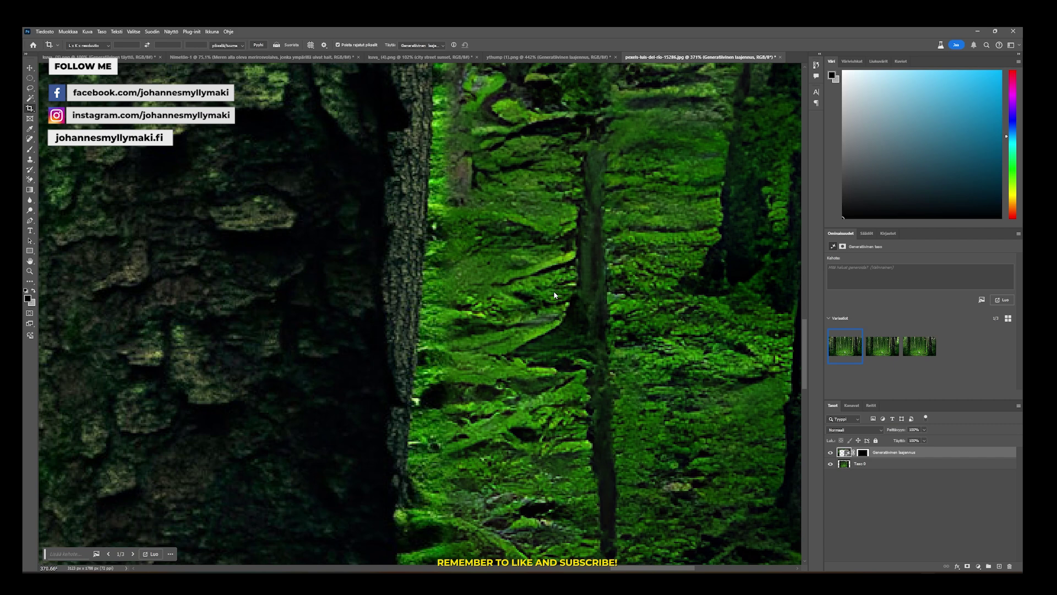
Preview the second forest expansion variation, then apply the third one.
{"action": "scroll", "coordinate": [554, 295], "scroll_direction": "down", "scroll_amount": 10}
{"action": "scroll", "coordinate": [392, 558], "scroll_direction": "left", "scroll_amount": 5}
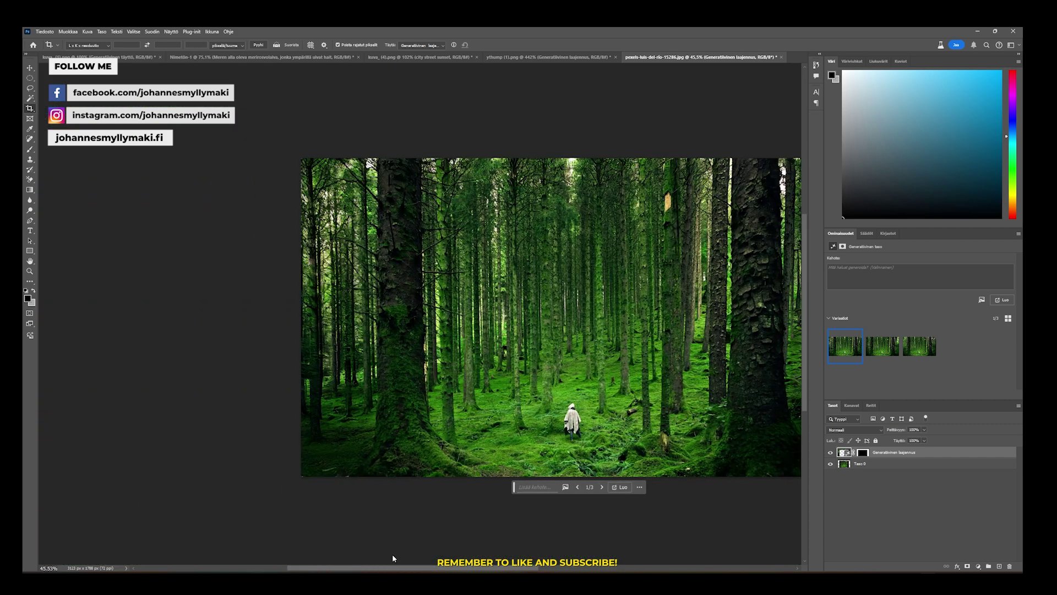
{"action": "scroll", "coordinate": [304, 369], "scroll_direction": "up", "scroll_amount": 3}
{"action": "scroll", "coordinate": [330, 374], "scroll_direction": "up", "scroll_amount": 3}
{"action": "scroll", "coordinate": [359, 377], "scroll_direction": "up", "scroll_amount": 2}
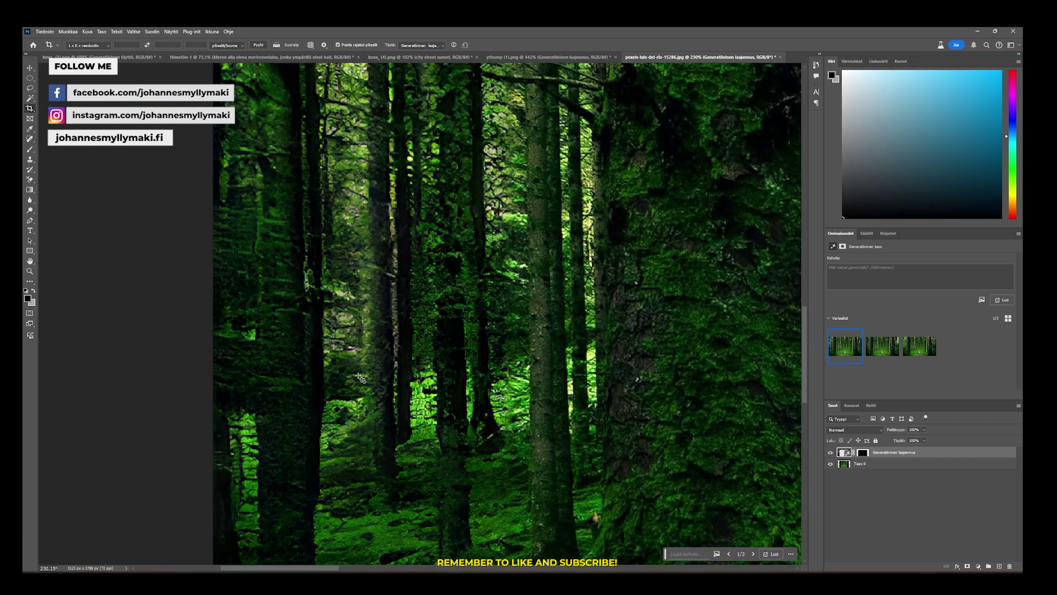
{"action": "scroll", "coordinate": [360, 378], "scroll_direction": "up", "scroll_amount": 1}
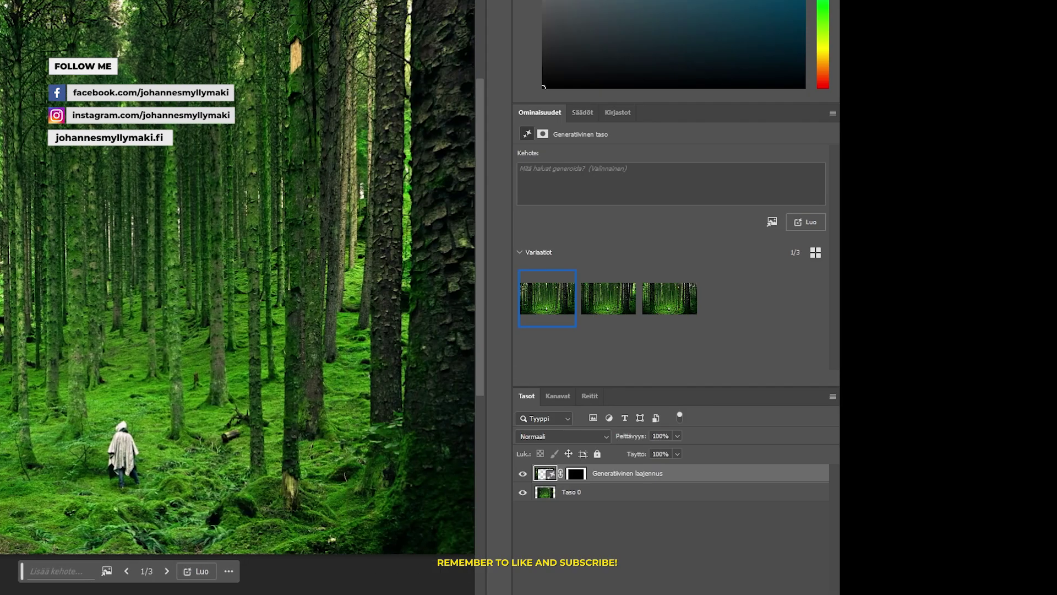
{"action": "left_click", "coordinate": [882, 346]}
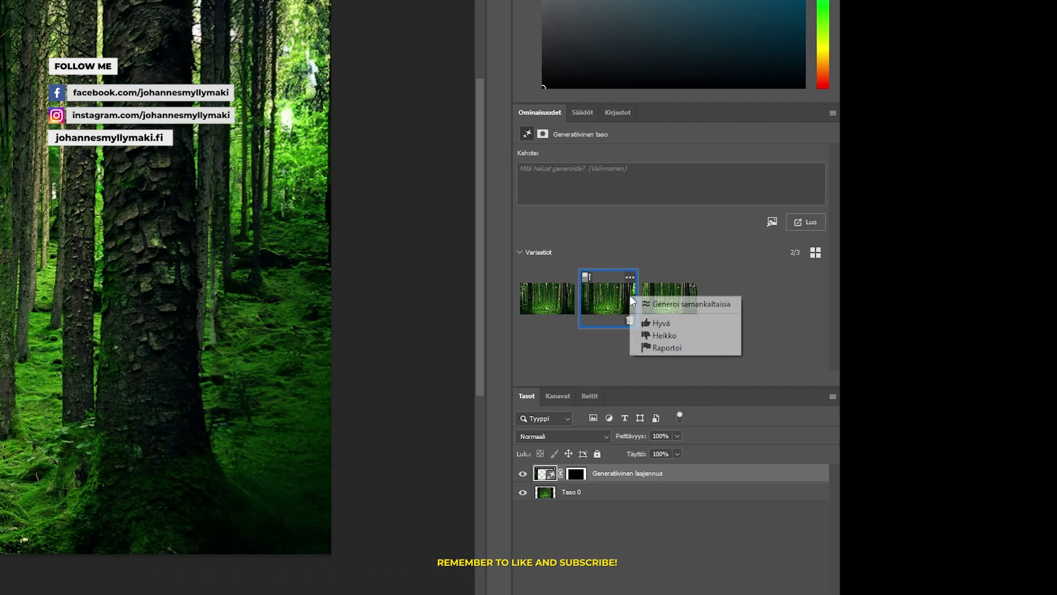
{"action": "left_click", "coordinate": [650, 293]}
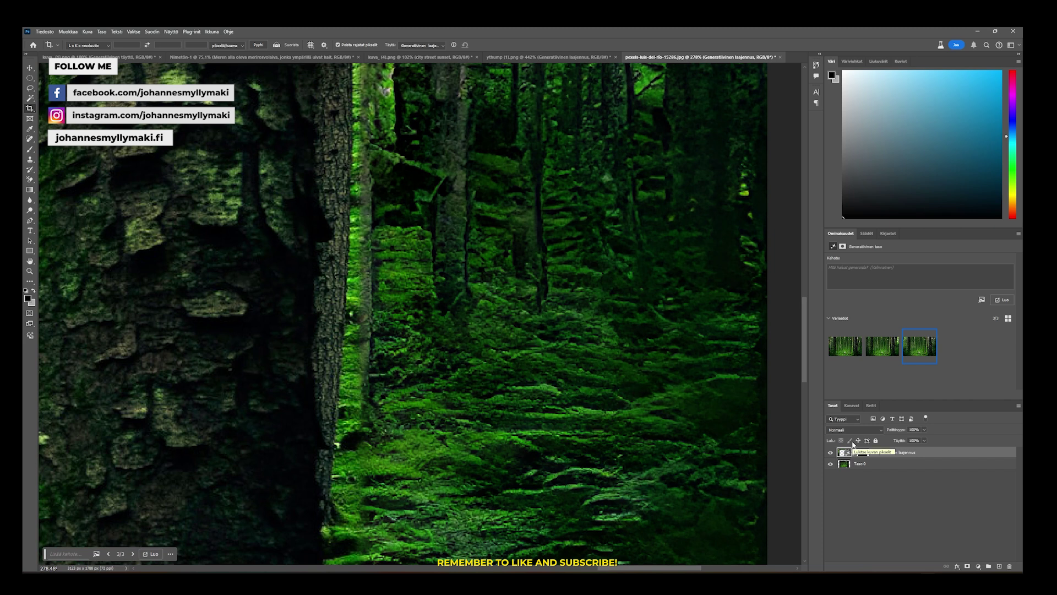
{"action": "scroll", "coordinate": [534, 364], "scroll_direction": "down", "scroll_amount": 3}
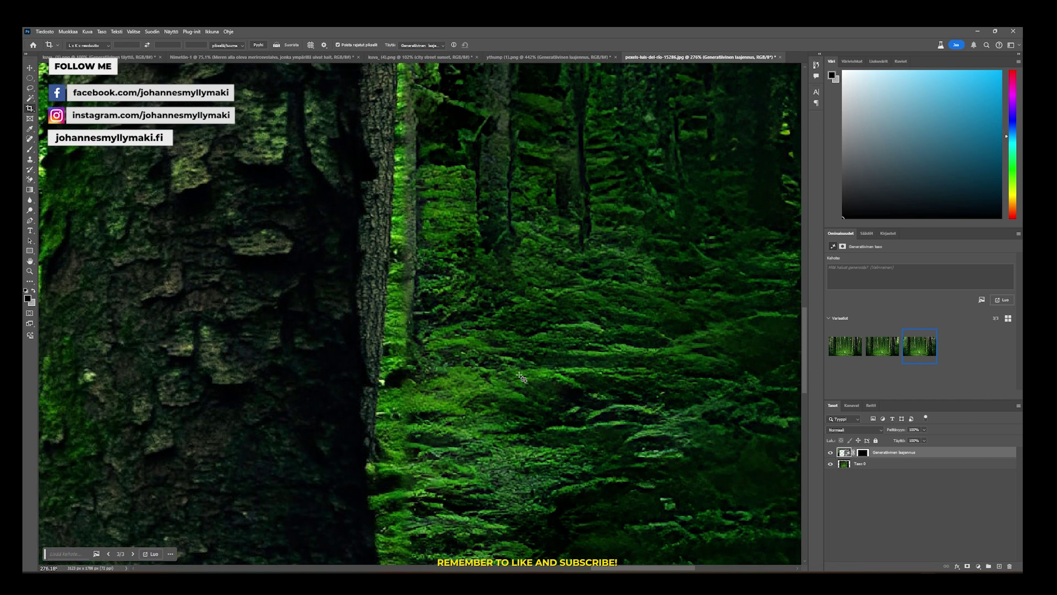
{"action": "scroll", "coordinate": [521, 378], "scroll_direction": "down", "scroll_amount": 5}
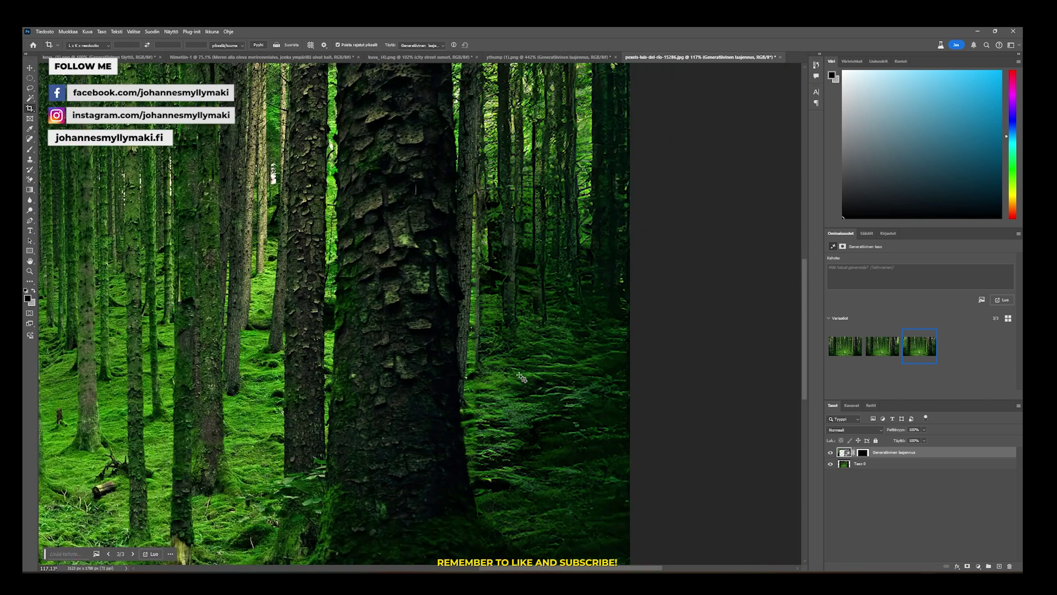
{"action": "scroll", "coordinate": [554, 567], "scroll_direction": "left", "scroll_amount": 3}
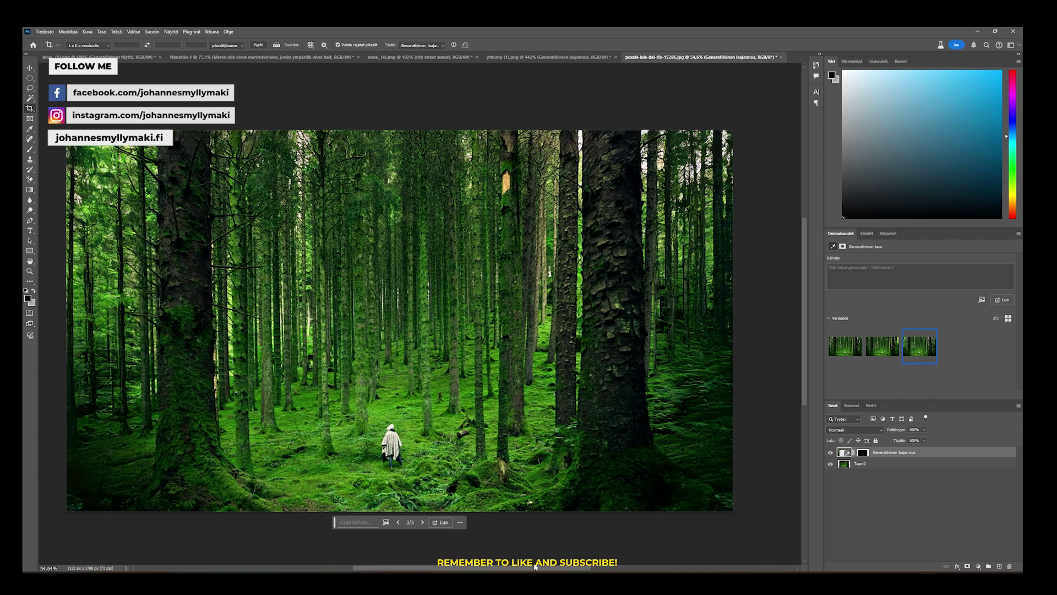